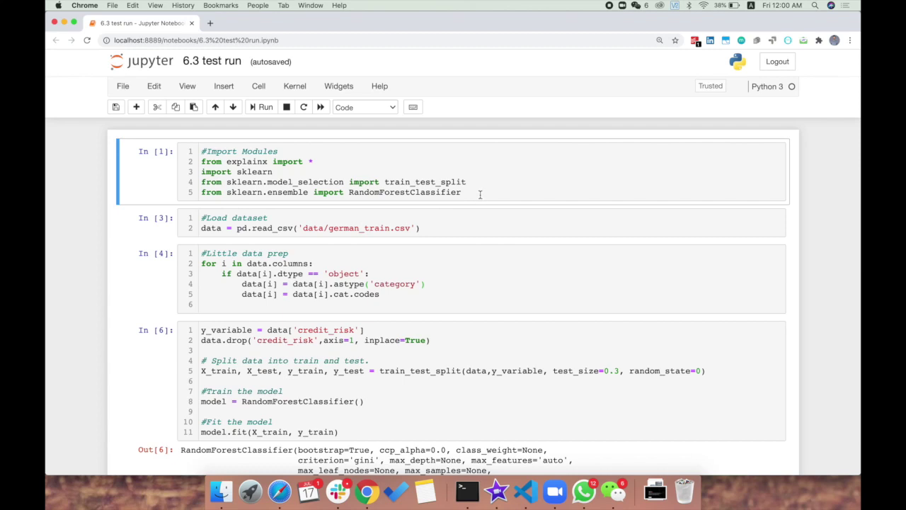
Run the notebook cells from the module imports through fitting the RandomForestClassifier model.
click(480, 195)
key(Down)
key(Up)
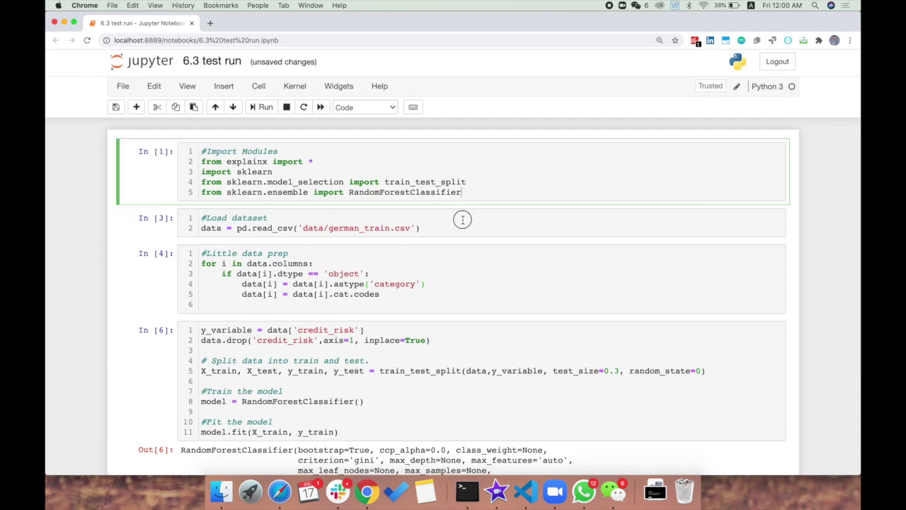
click(461, 219)
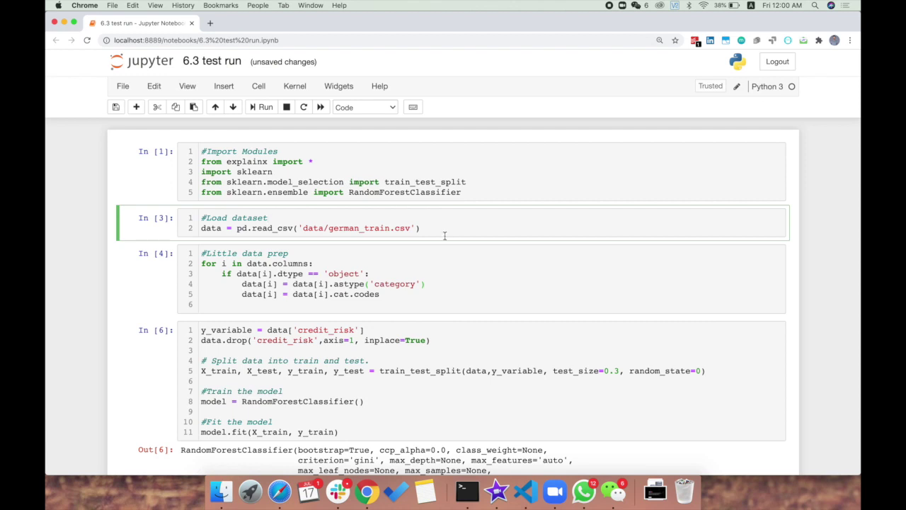
key(shift+Return)
click(465, 283)
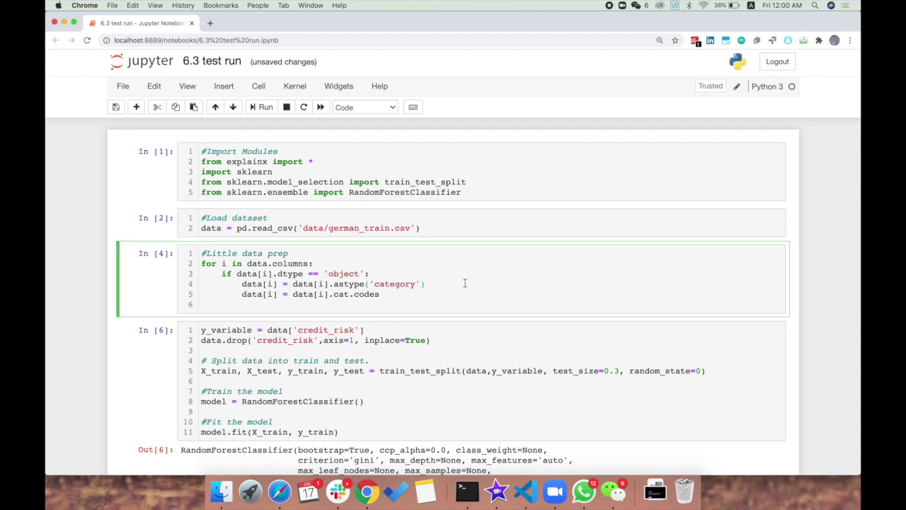
key(shift+Return)
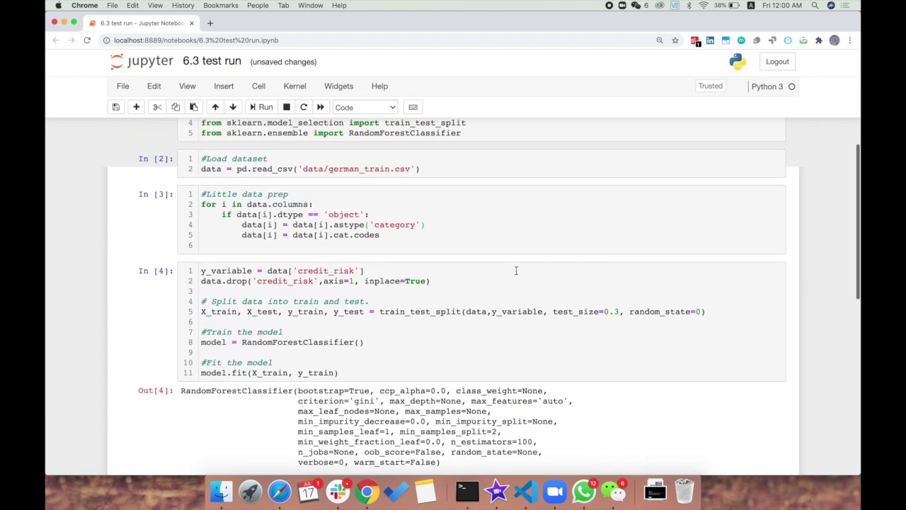
scroll(517, 271, down, 2)
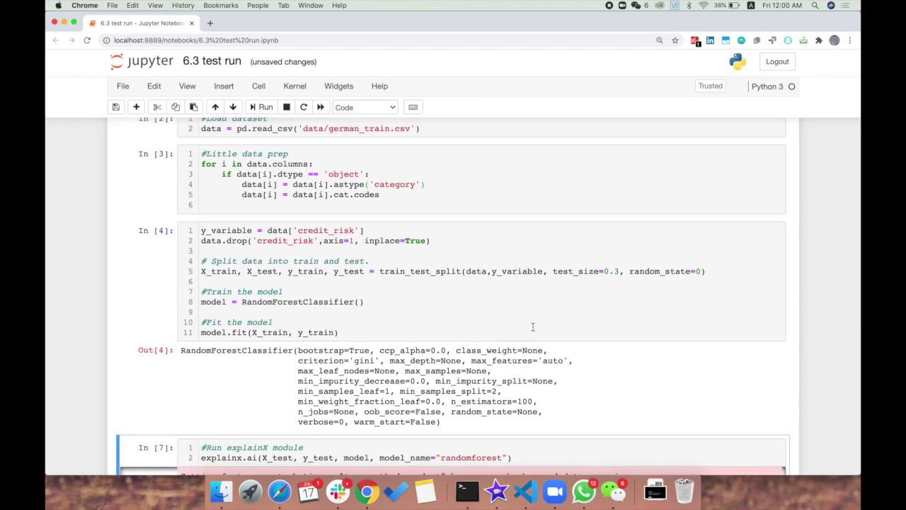
Run the explainX module cell for the randomforest model and open the dashboard from its output link.
click(525, 446)
key(shift+Return)
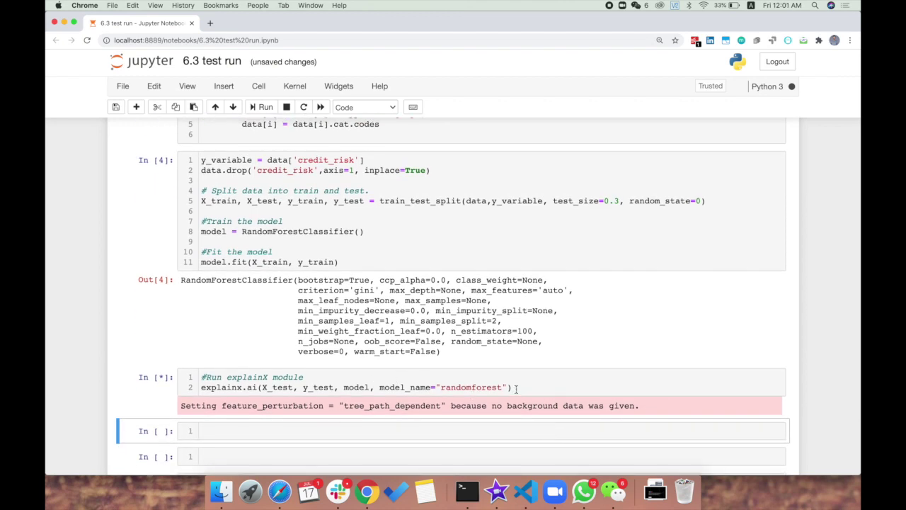
scroll(516, 389, up, 1)
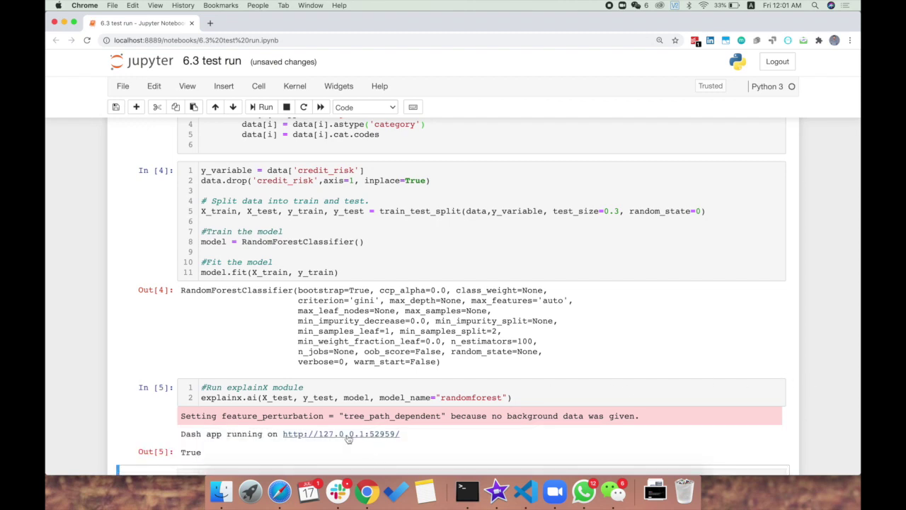
scroll(349, 439, up, 1)
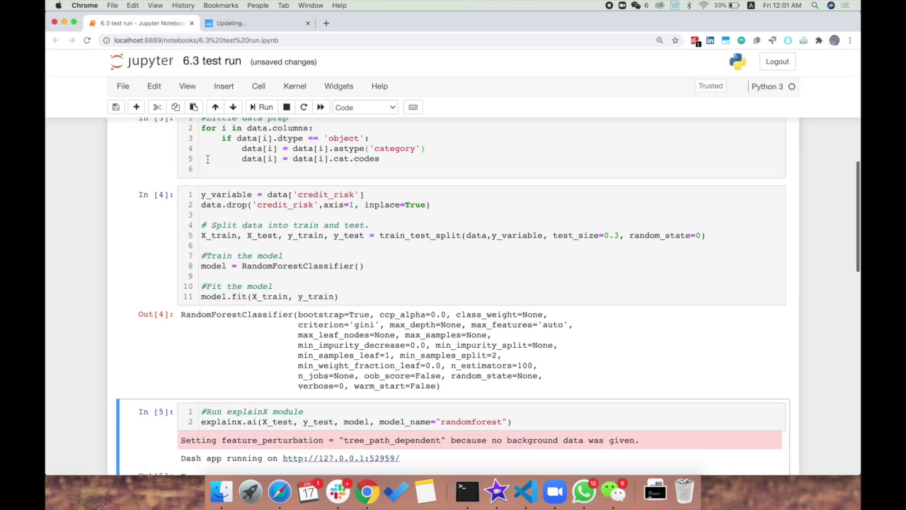
scroll(224, 221, up, 5)
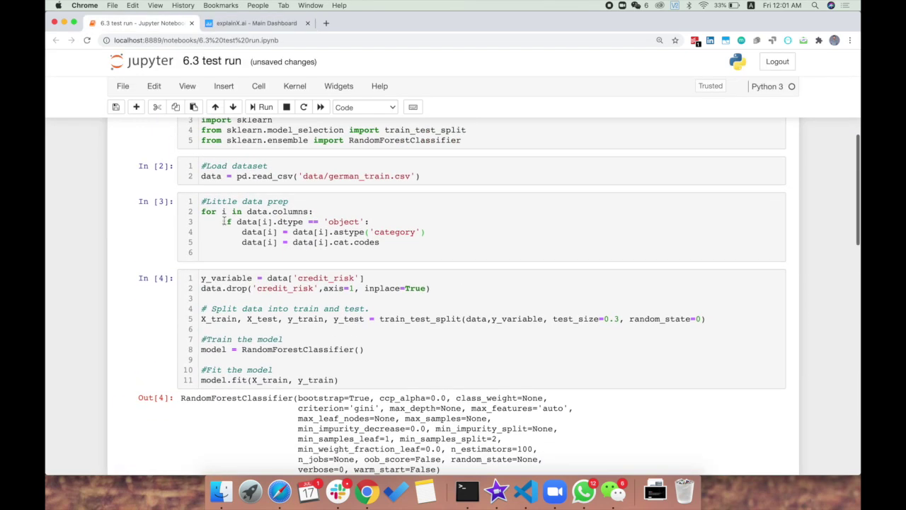
scroll(225, 306, down, 2)
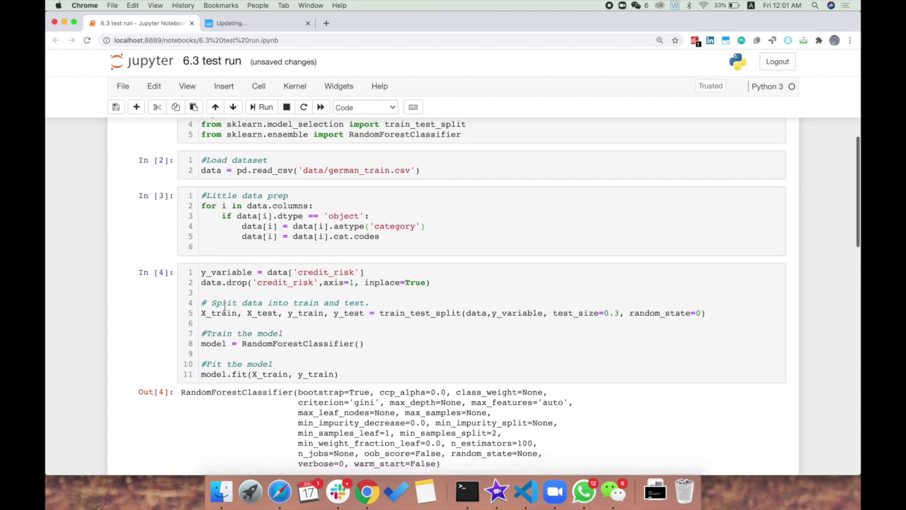
click(254, 29)
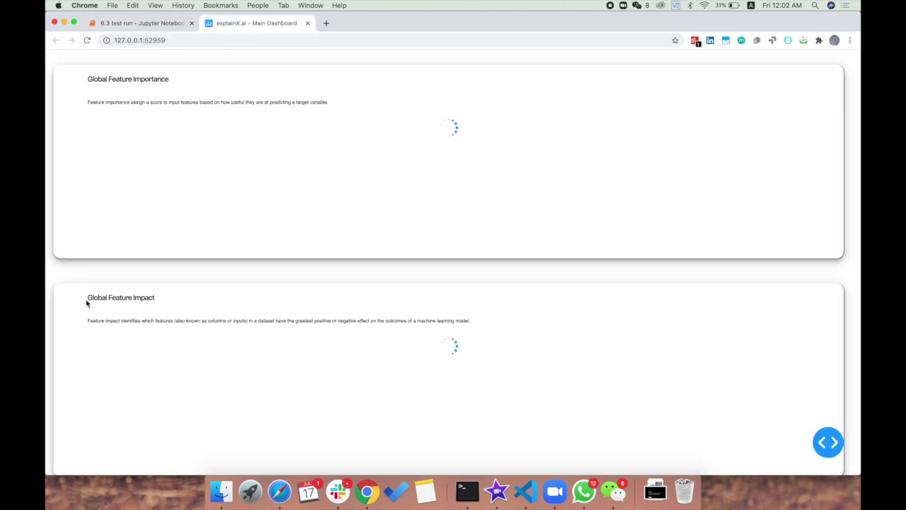
Expand the View Your Data table on the dashboard, look across its columns, and collapse it again.
scroll(87, 304, down, 5)
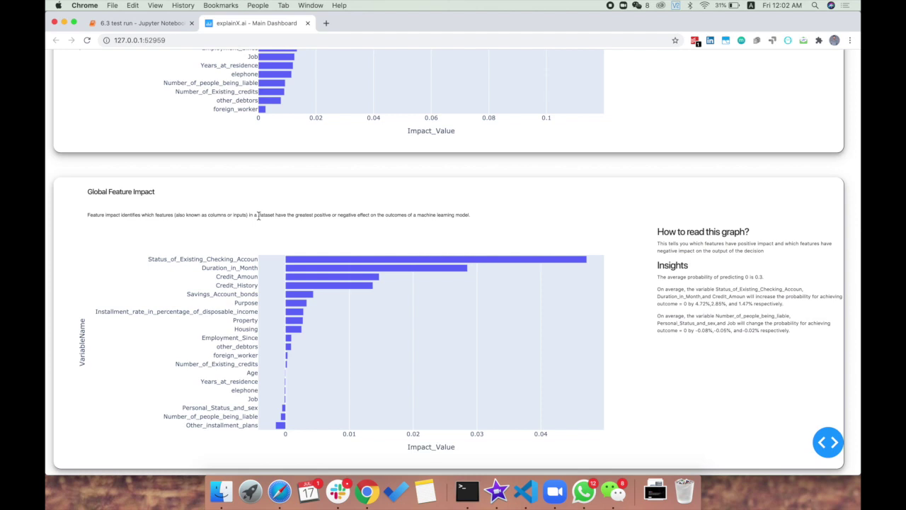
scroll(258, 216, up, 8)
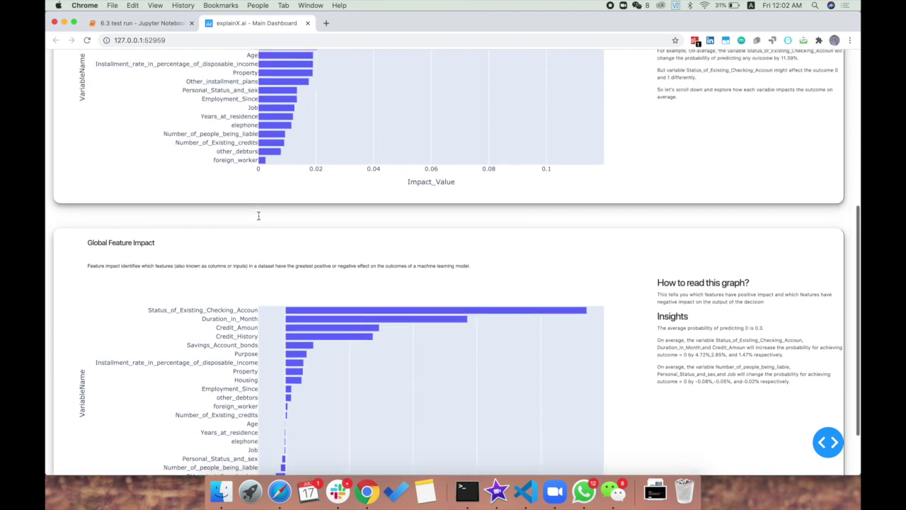
click(107, 127)
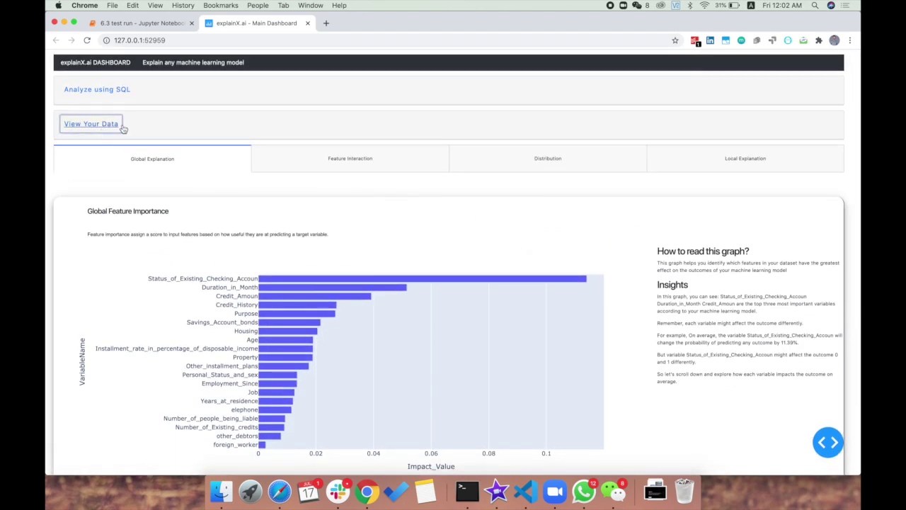
scroll(461, 245, right, 10)
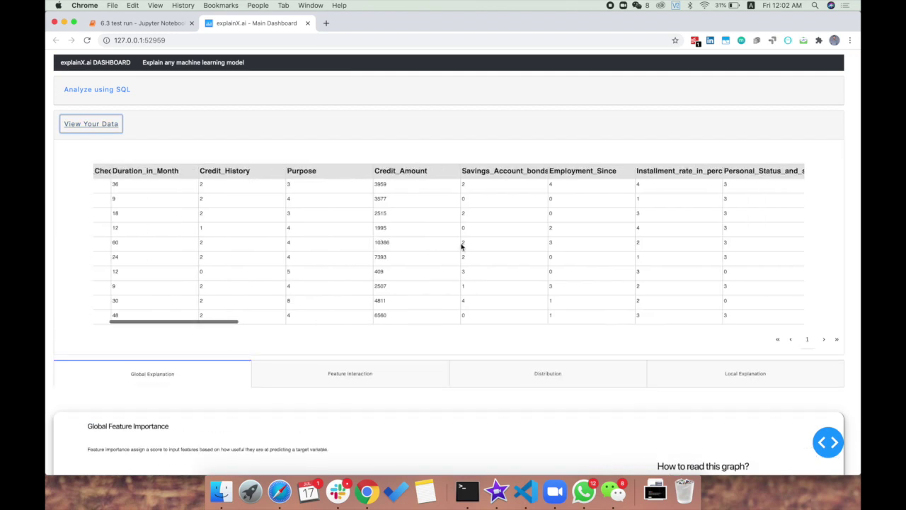
scroll(461, 246, left, 10)
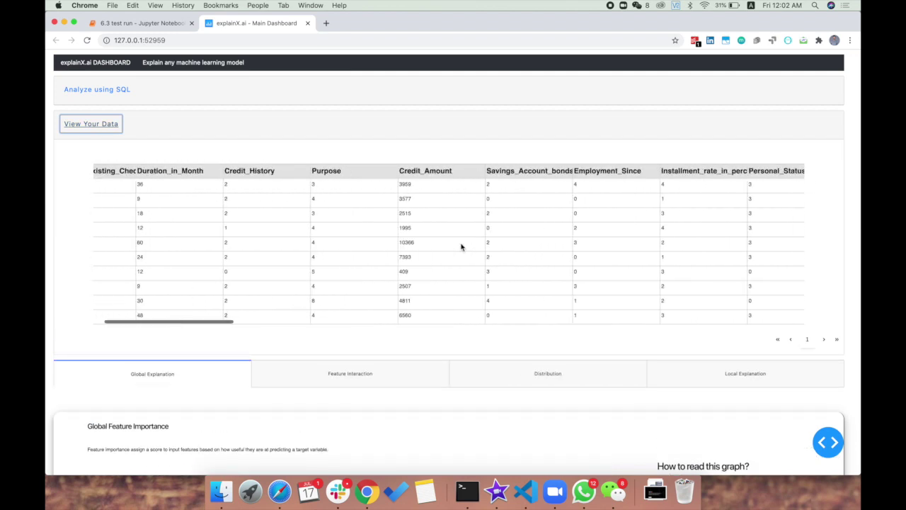
click(101, 128)
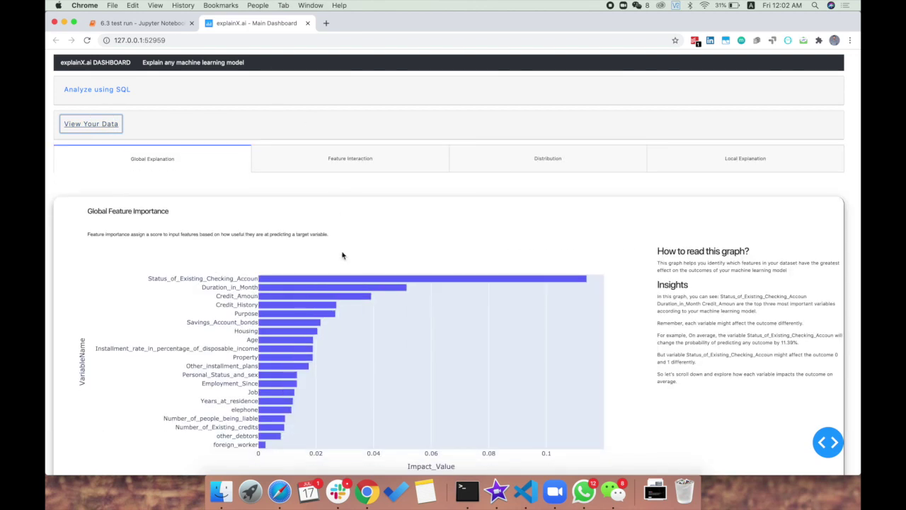
Examine the Global Feature Importance chart and its reading guide and insights.
scroll(442, 220, down, 3)
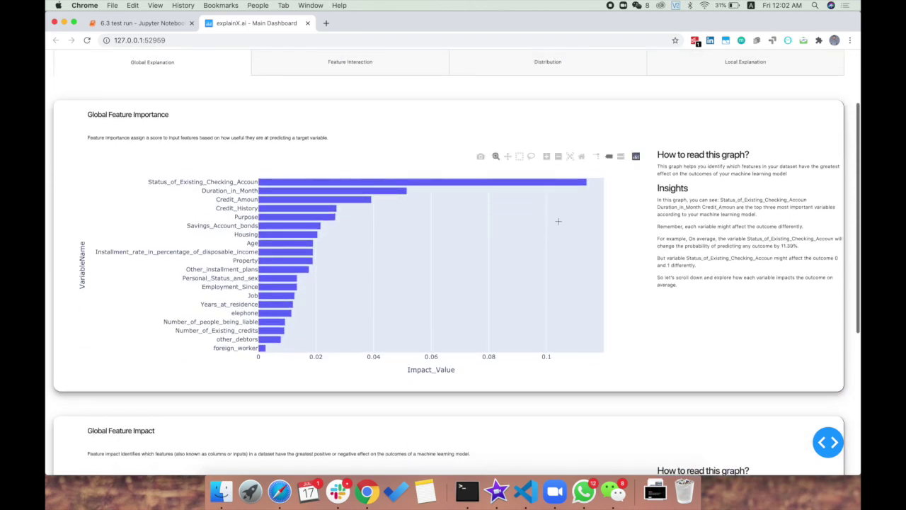
scroll(608, 241, up, 1)
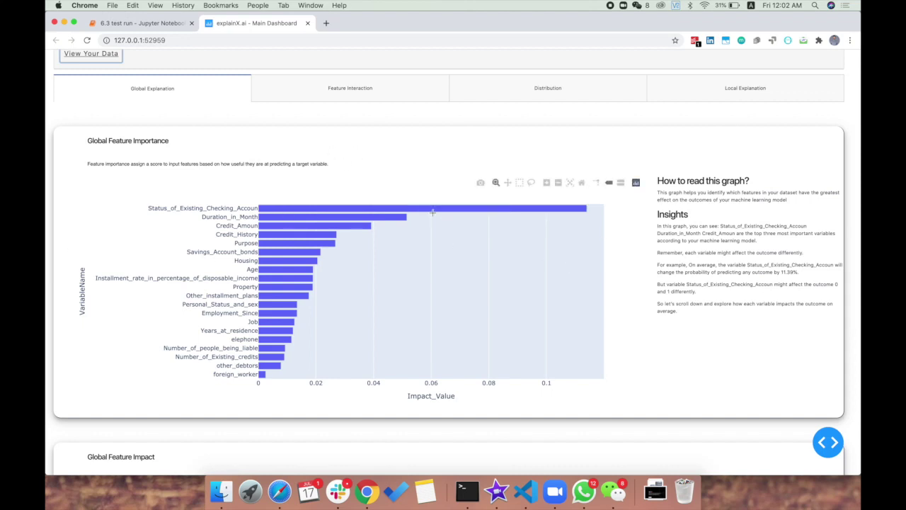
mouse_move(432, 213)
click(676, 192)
drag(675, 193, 779, 195)
click(670, 227)
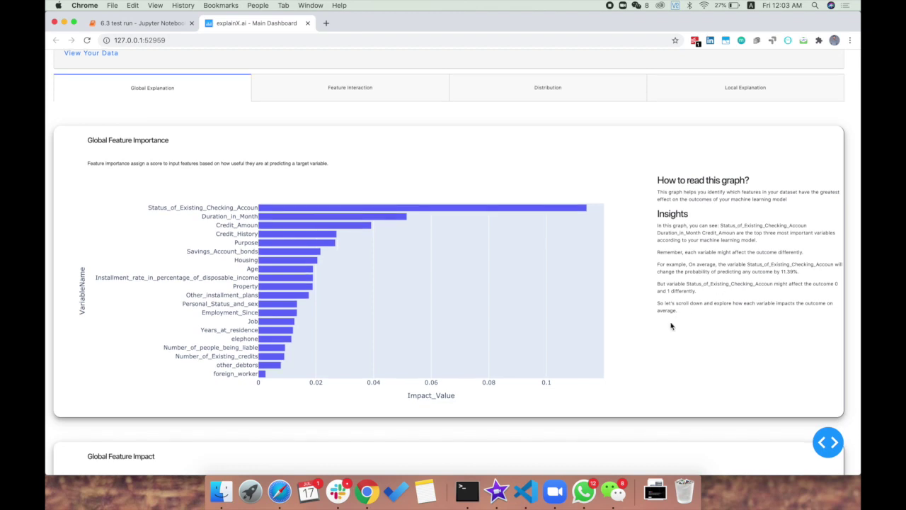
Examine the Global Feature Impact chart and read how the top variables change the outcome probability in its insights.
scroll(671, 325, down, 2)
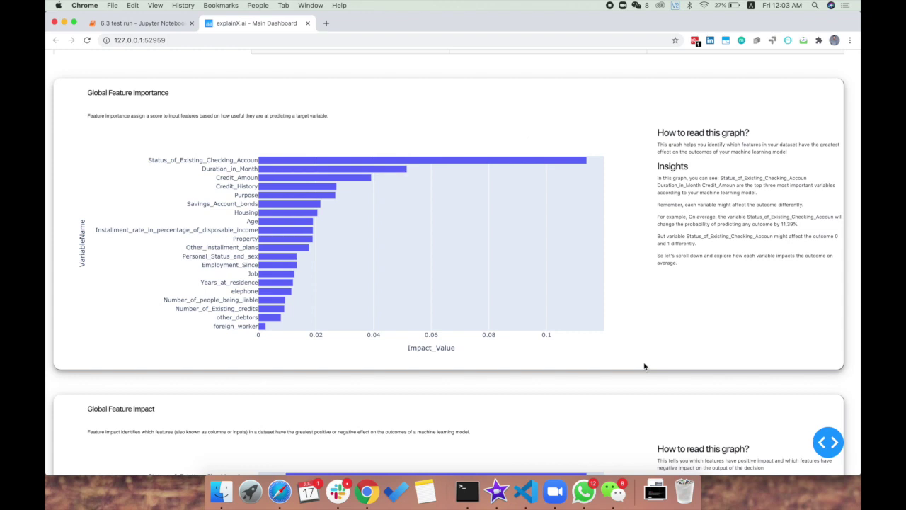
scroll(645, 366, down, 5)
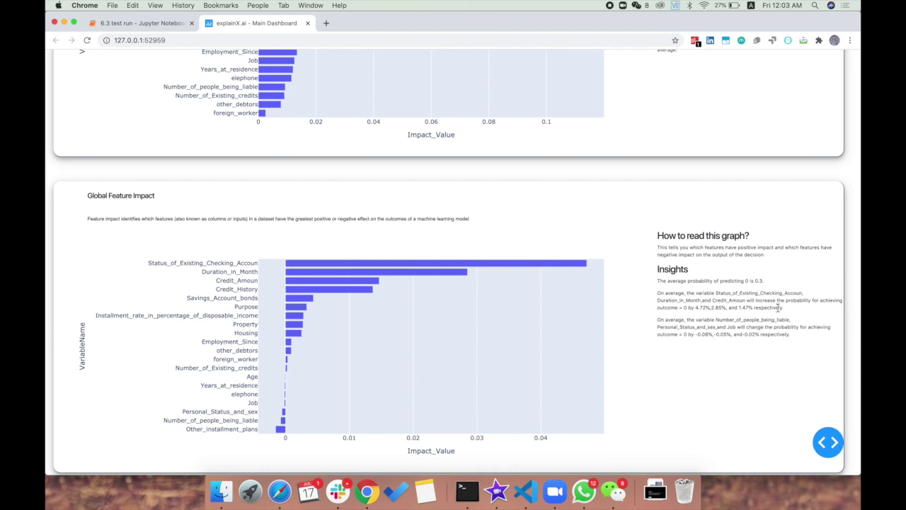
drag(782, 300, 819, 300)
click(758, 319)
double_click(712, 308)
click(741, 309)
double_click(740, 308)
Open the Feature Interaction view of the dashboard to show the Partial Dependence Plot.
scroll(565, 185, up, 5)
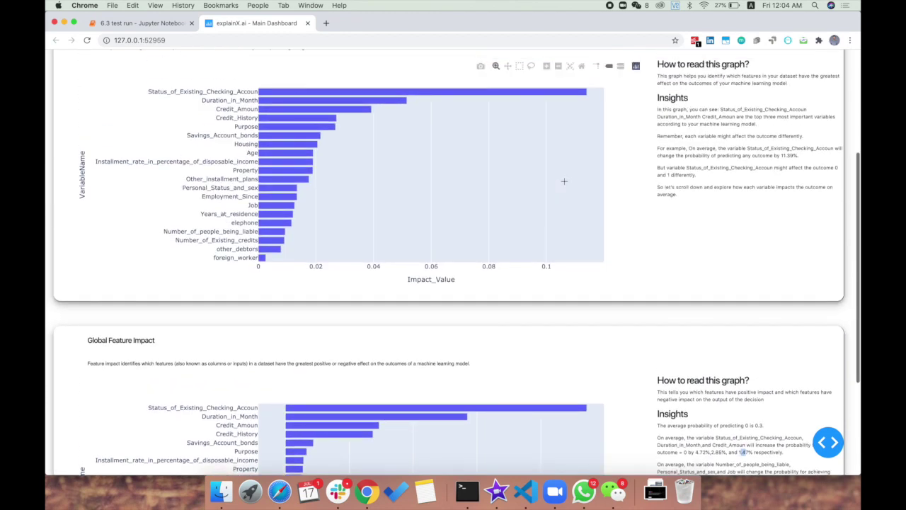
scroll(565, 182, up, 2)
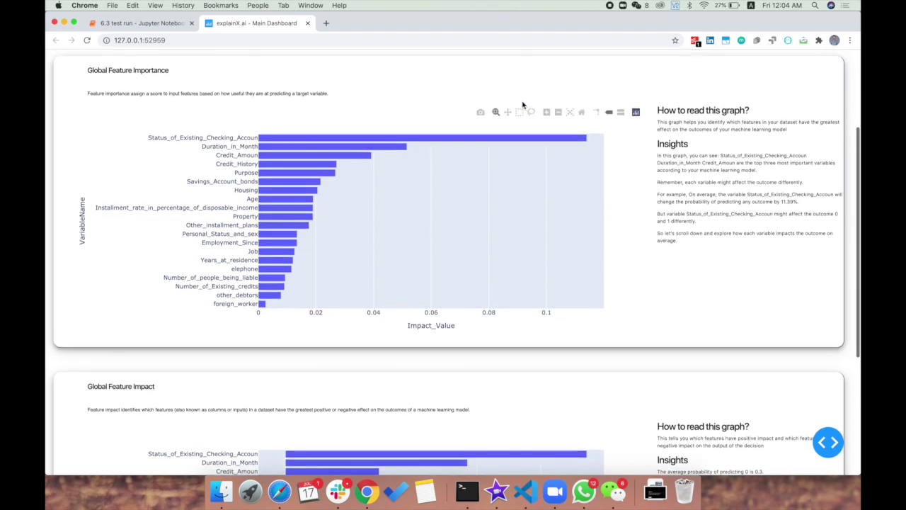
scroll(523, 105, up, 5)
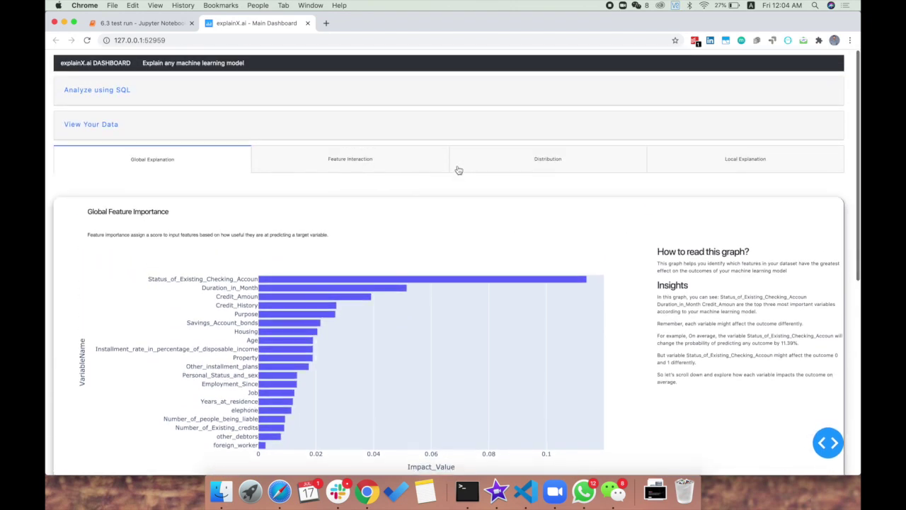
click(408, 167)
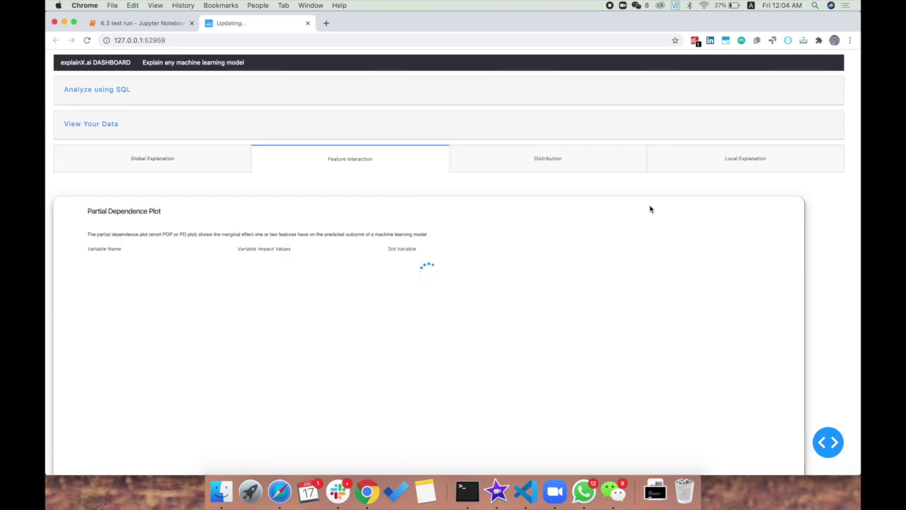
scroll(581, 234, down, 1)
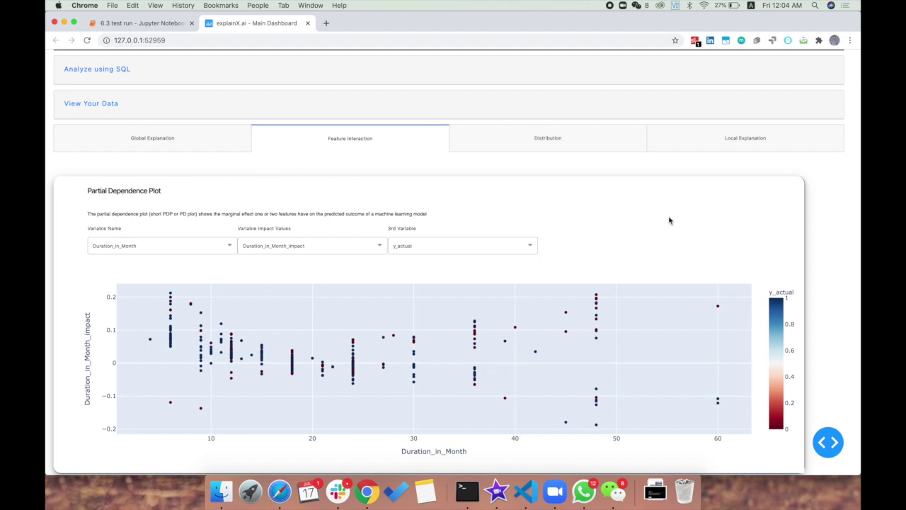
Look at the Partial Dependence Plot's choices for variable name, variable impact values and 3rd variable without changing them.
scroll(670, 221, down, 3)
click(231, 193)
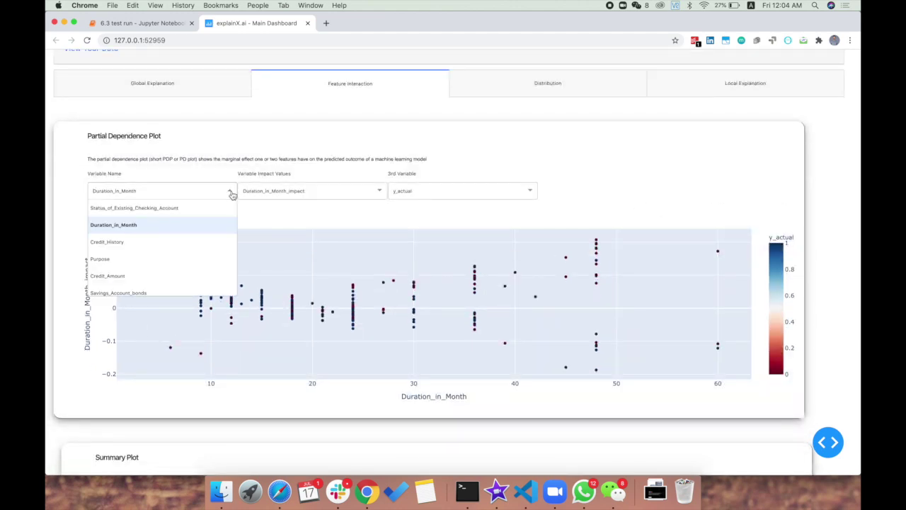
click(231, 193)
click(381, 193)
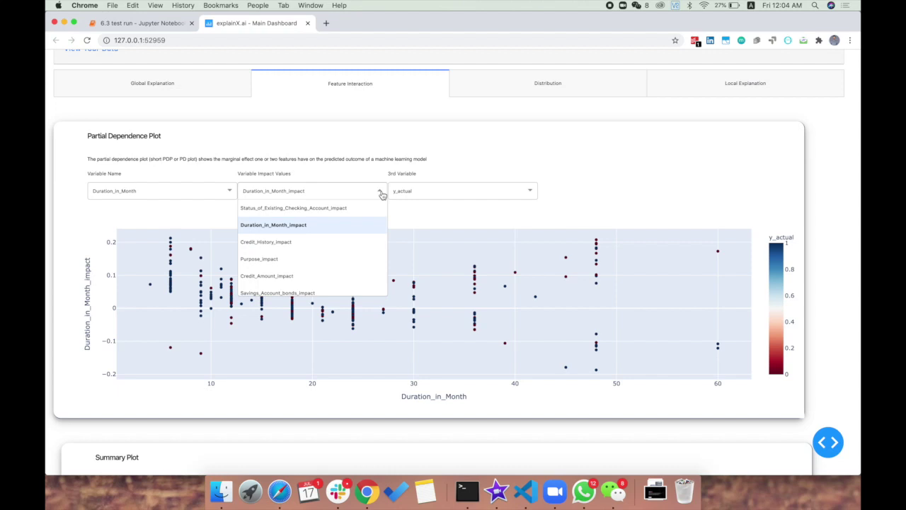
click(382, 193)
click(531, 193)
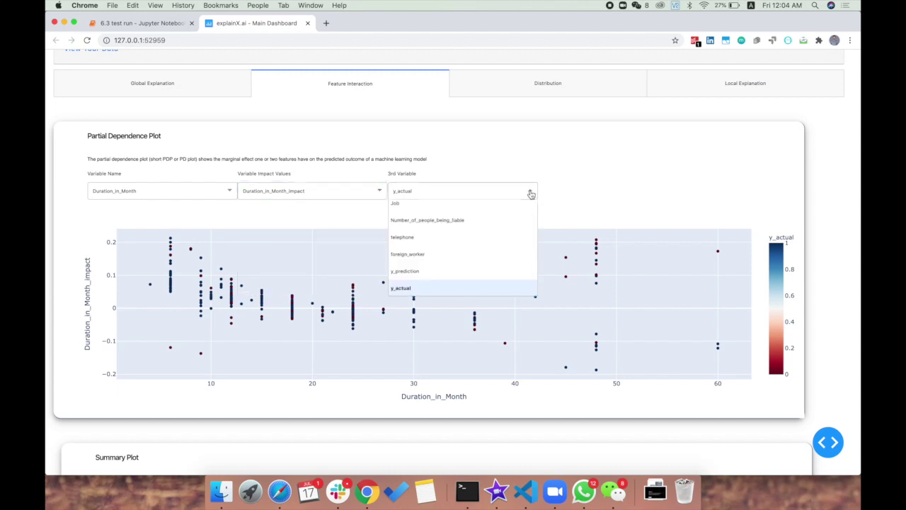
click(593, 186)
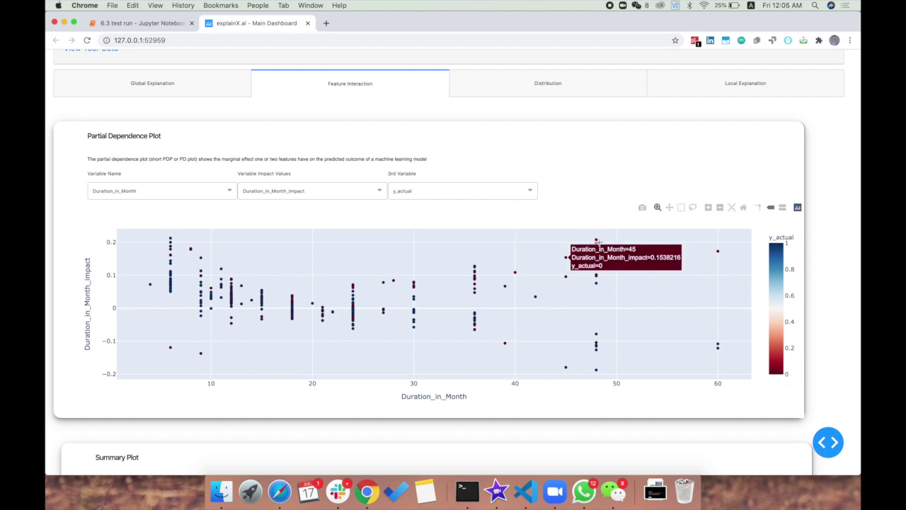
Inspect the highest and lowest impact points at a Duration_in_Month of 48, and view the Summary Plot.
mouse_move(596, 241)
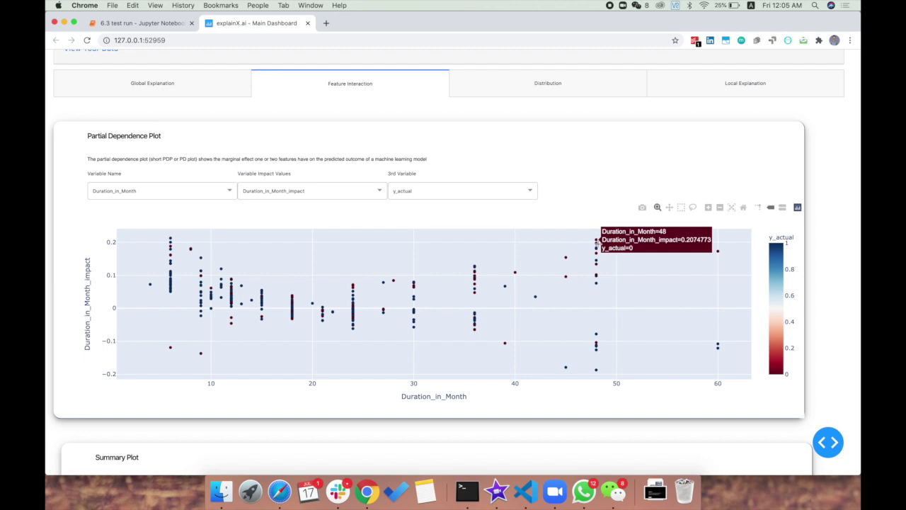
mouse_move(597, 370)
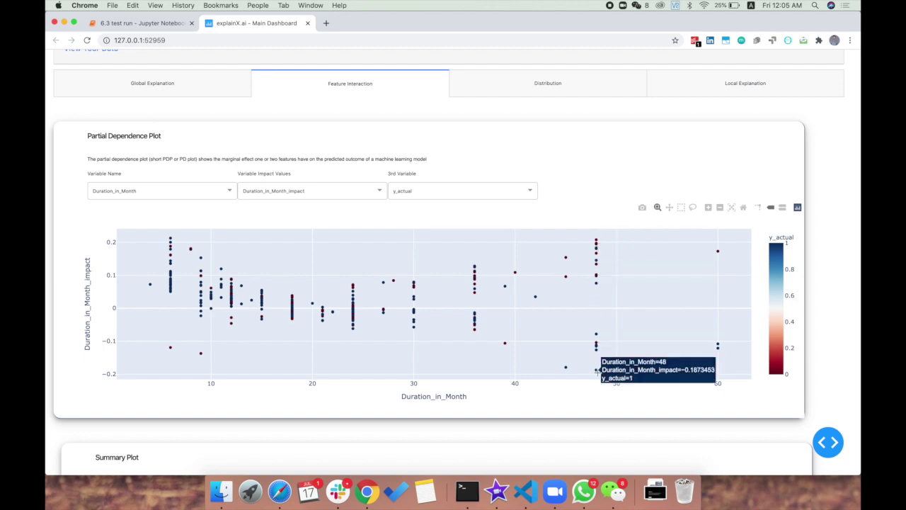
scroll(613, 427, down, 3)
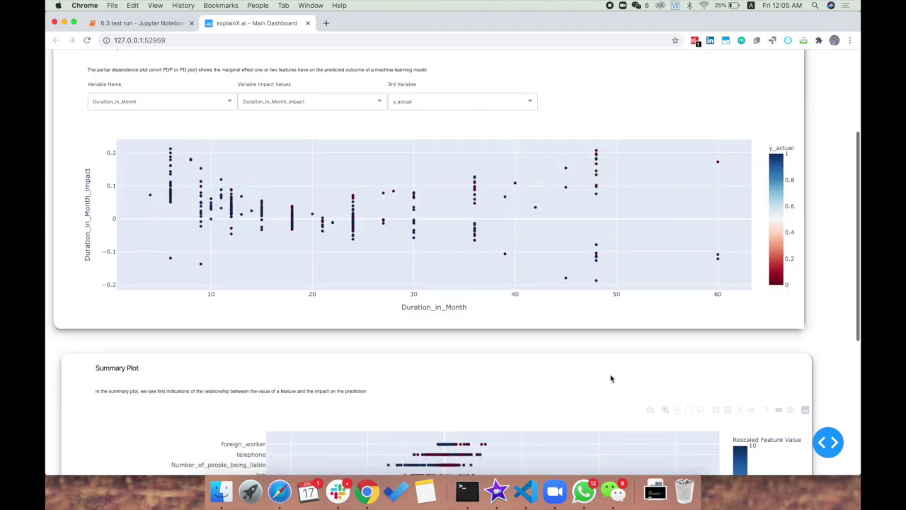
scroll(637, 341, down, 7)
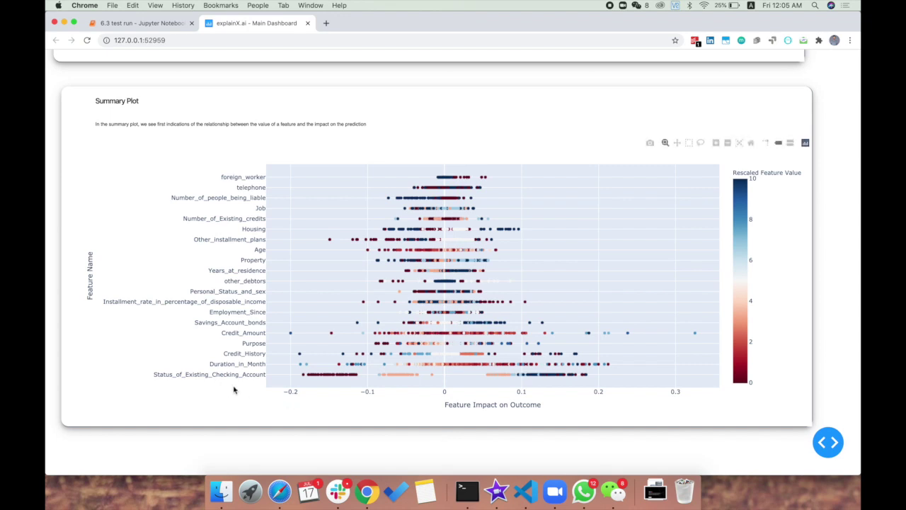
Open the Distribution view of the dashboard.
mouse_move(310, 376)
scroll(547, 404, up, 5)
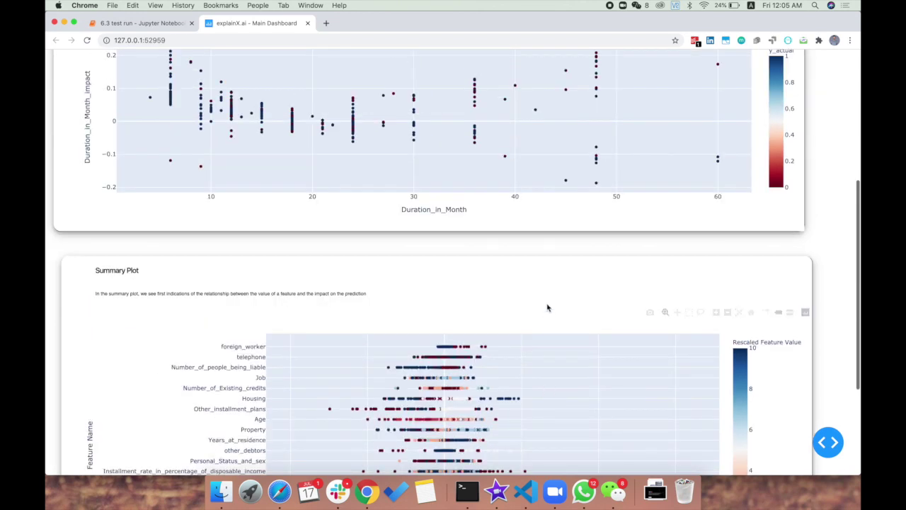
scroll(548, 307, up, 3)
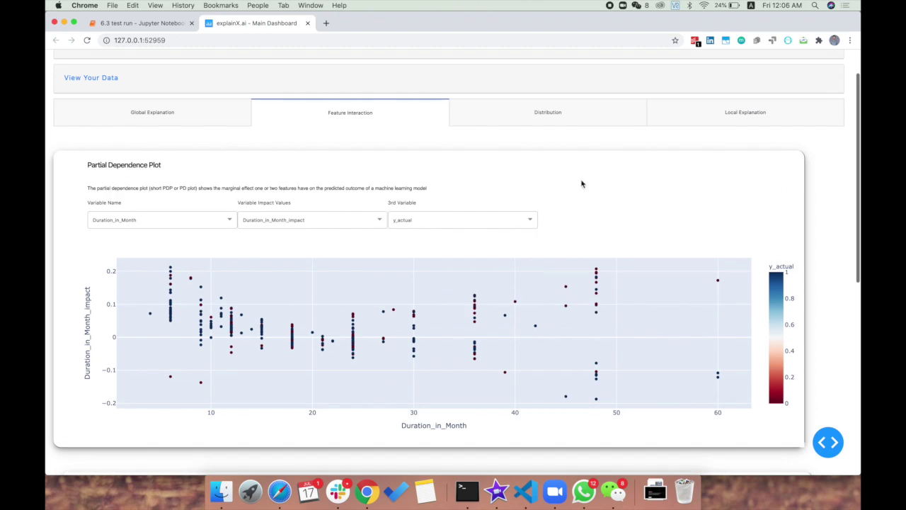
scroll(582, 184, up, 1)
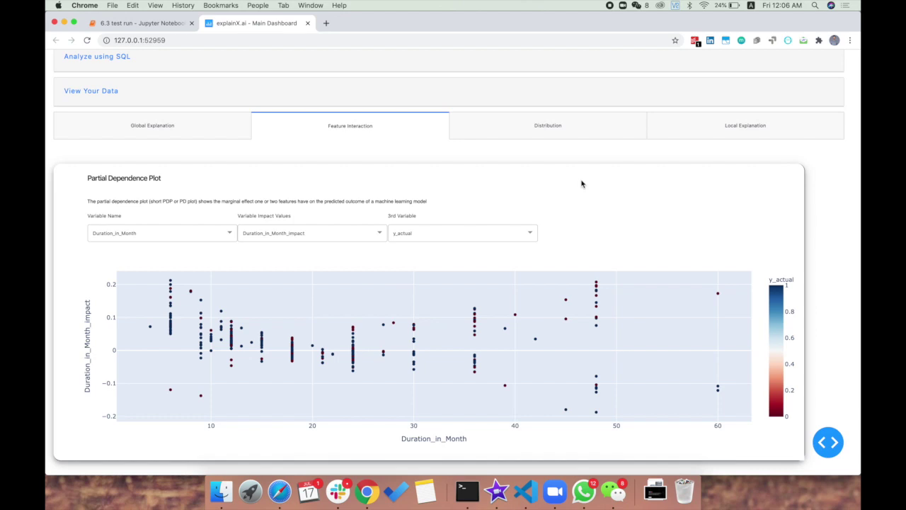
click(578, 133)
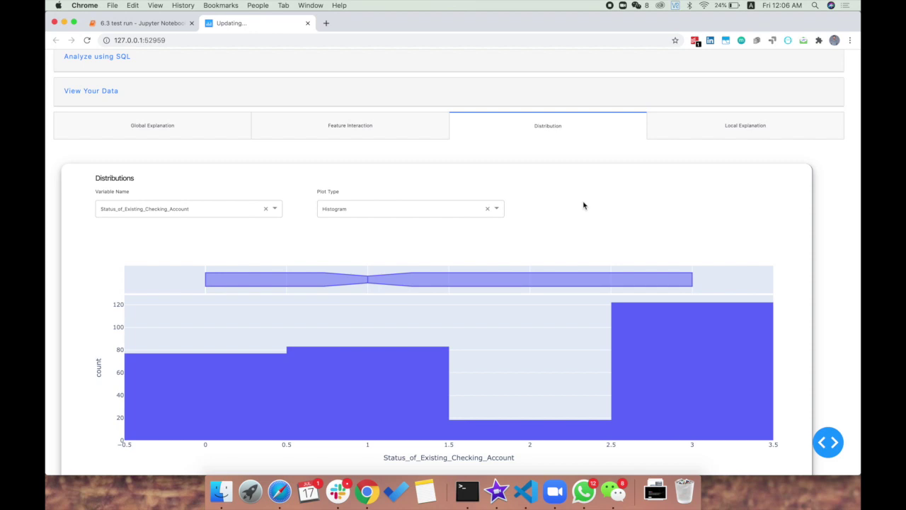
Size the points of the Multi-Level EDA scatter plot by Credit_Amount and inspect a point at checking-account status 1.
scroll(585, 204, down, 5)
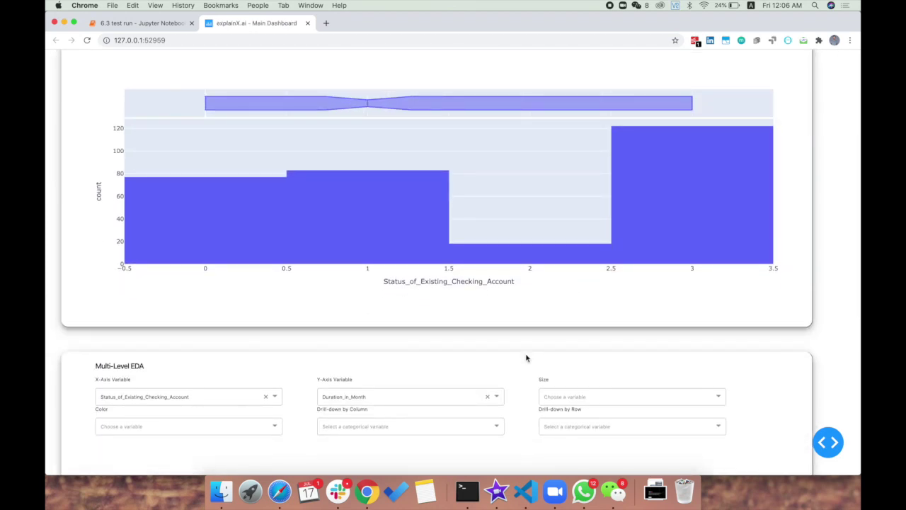
scroll(526, 358, down, 4)
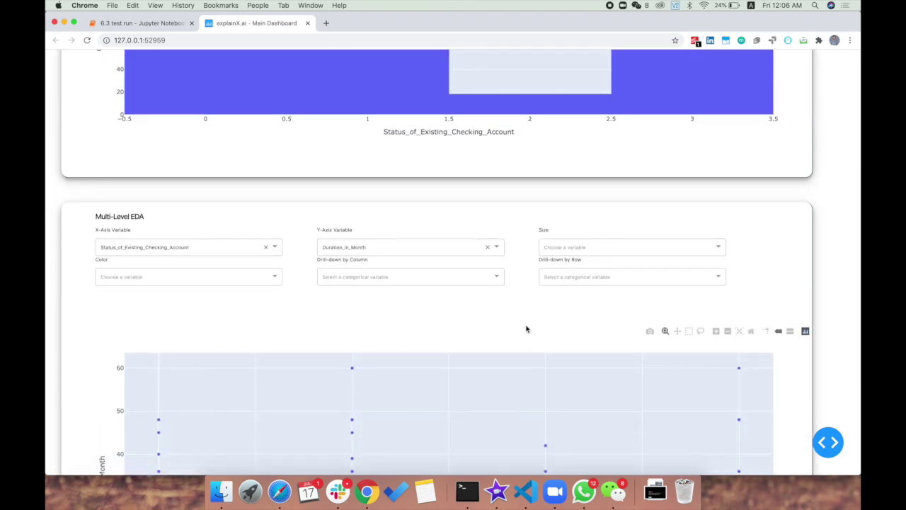
scroll(526, 329, down, 2)
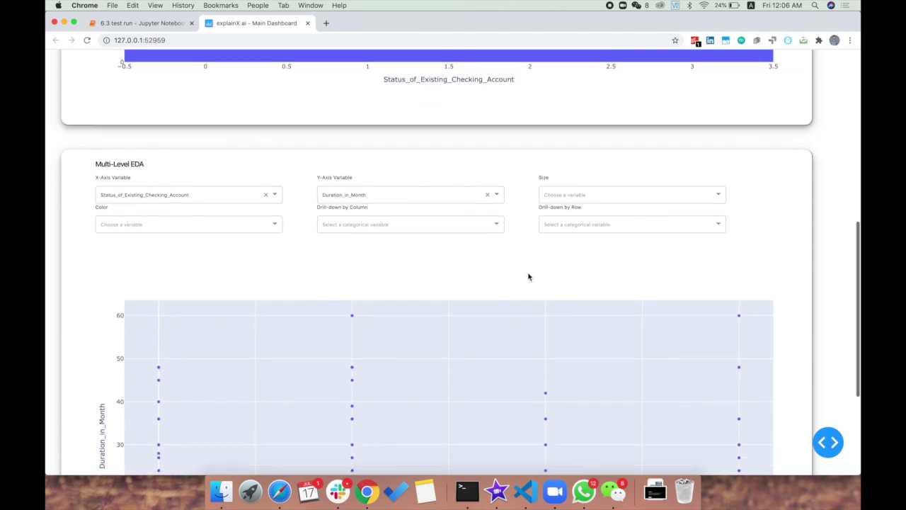
scroll(528, 277, down, 5)
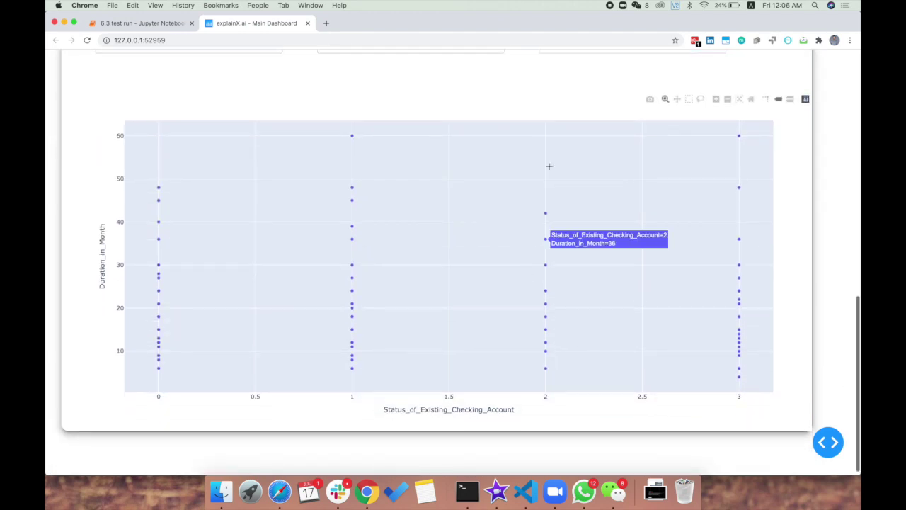
scroll(550, 166, up, 1)
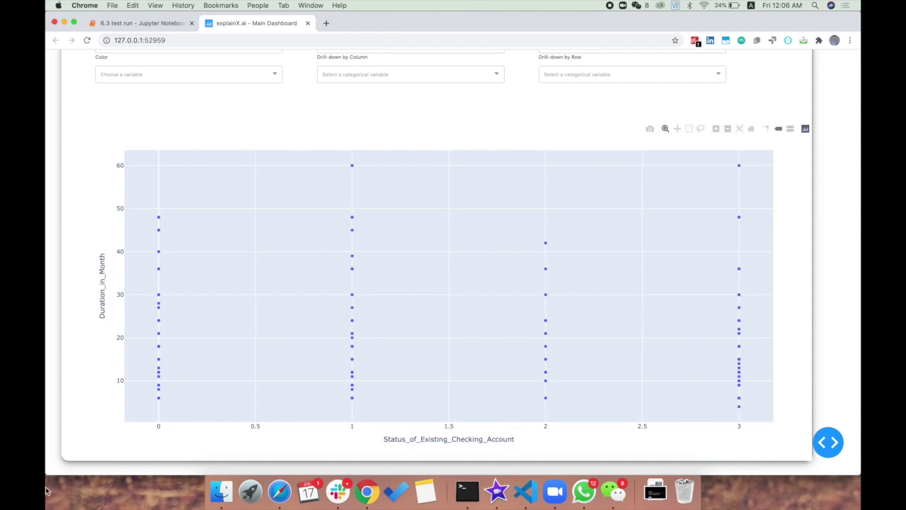
scroll(97, 252, up, 2)
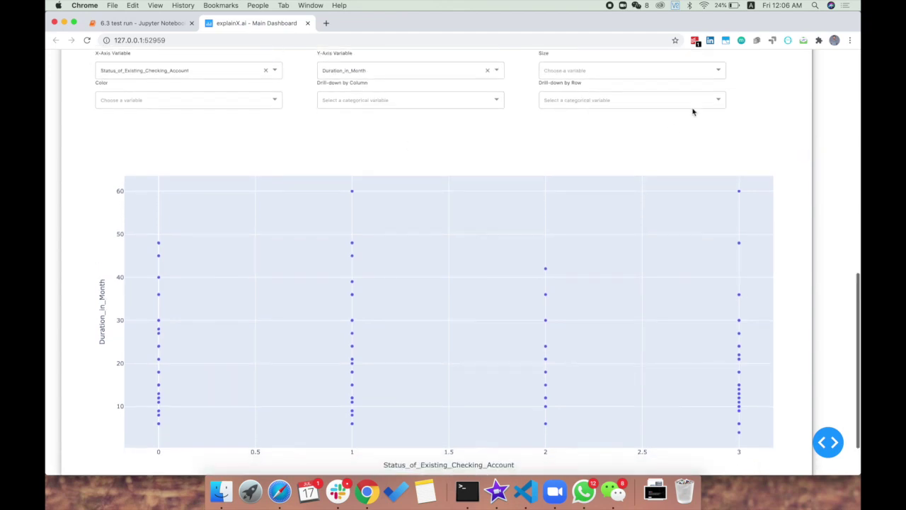
click(718, 73)
scroll(630, 151, down, 3)
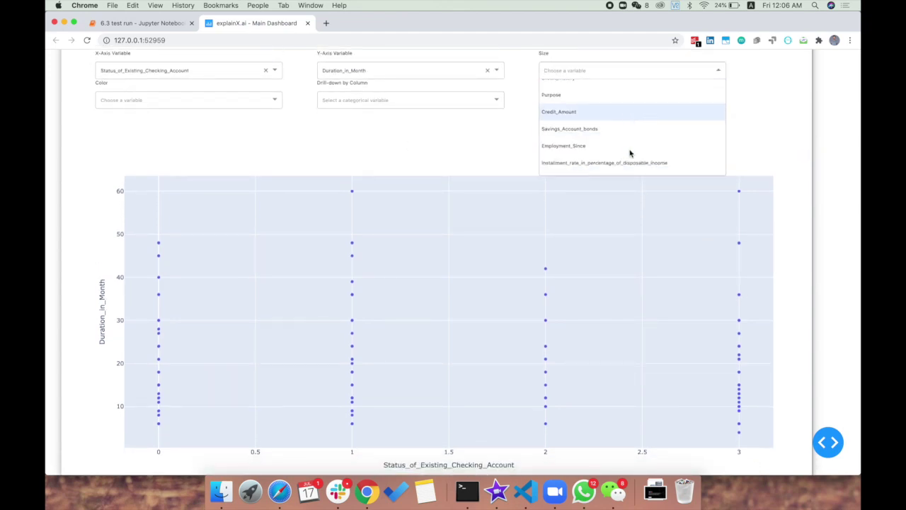
scroll(597, 107, up, 1)
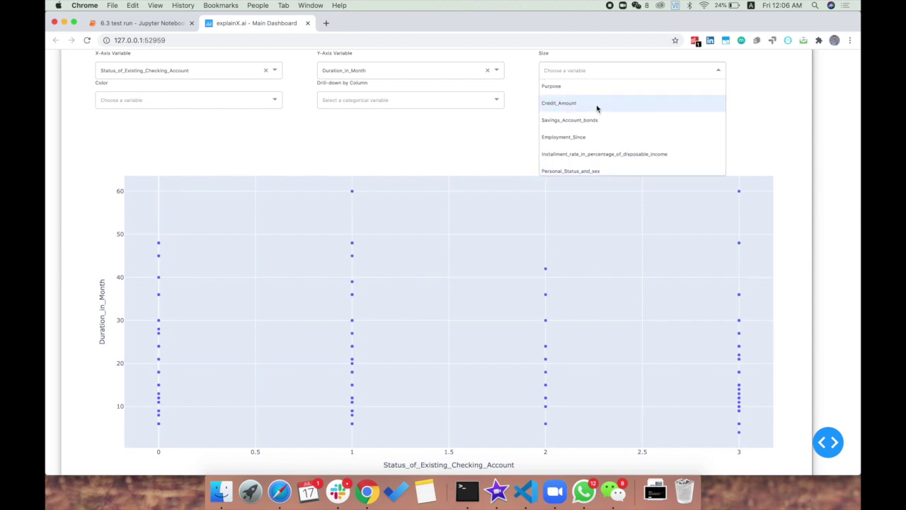
click(597, 106)
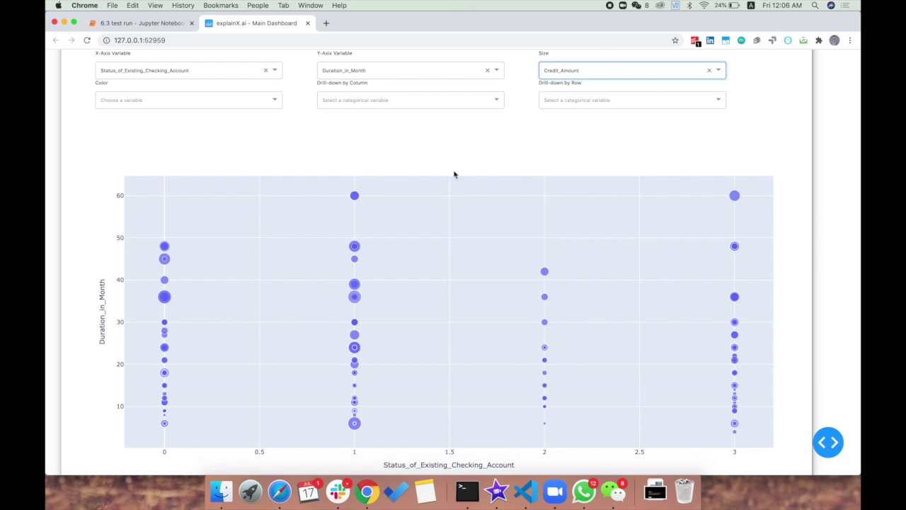
mouse_move(354, 258)
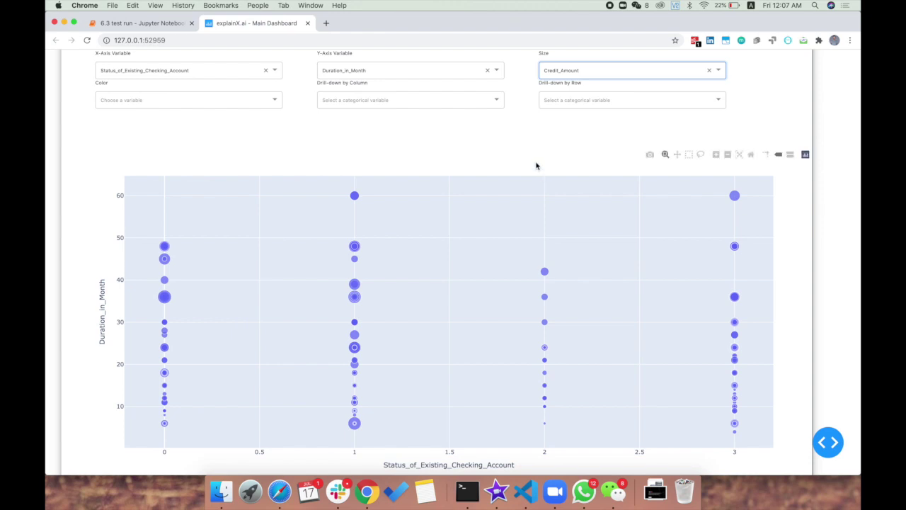
Color the Multi-Level EDA points by Age and inspect the points with a Duration_in_Month of 60.
click(273, 107)
scroll(235, 148, down, 2)
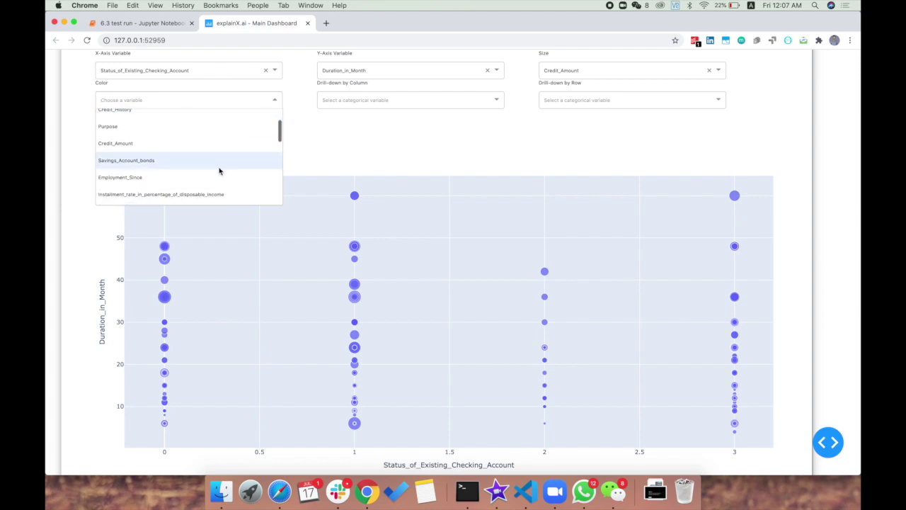
scroll(219, 171, down, 3)
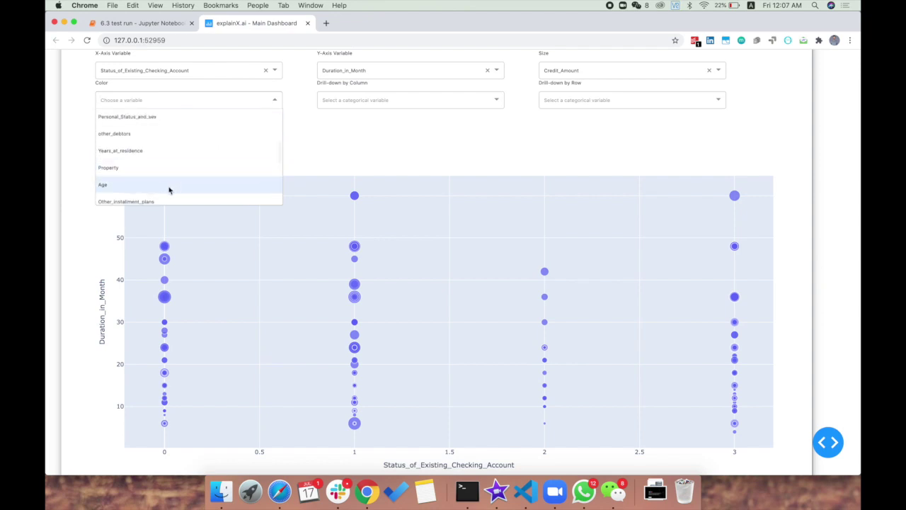
click(169, 186)
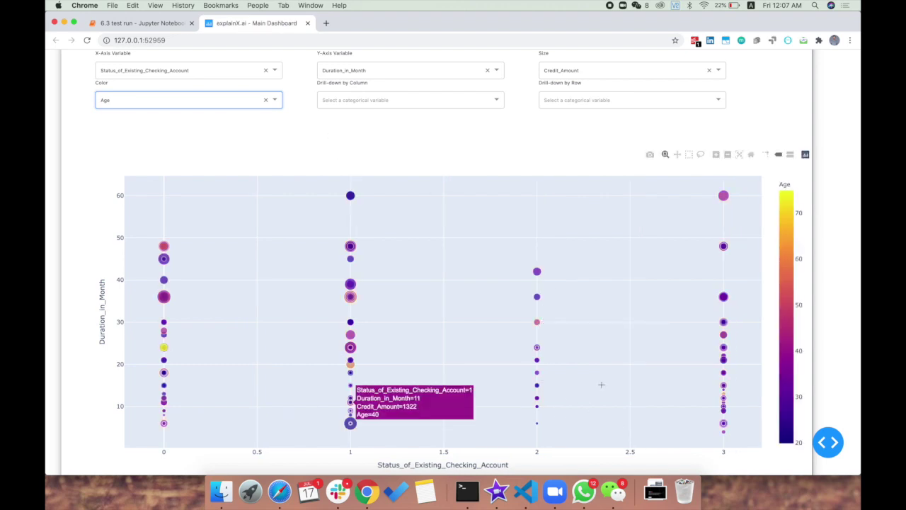
mouse_move(722, 199)
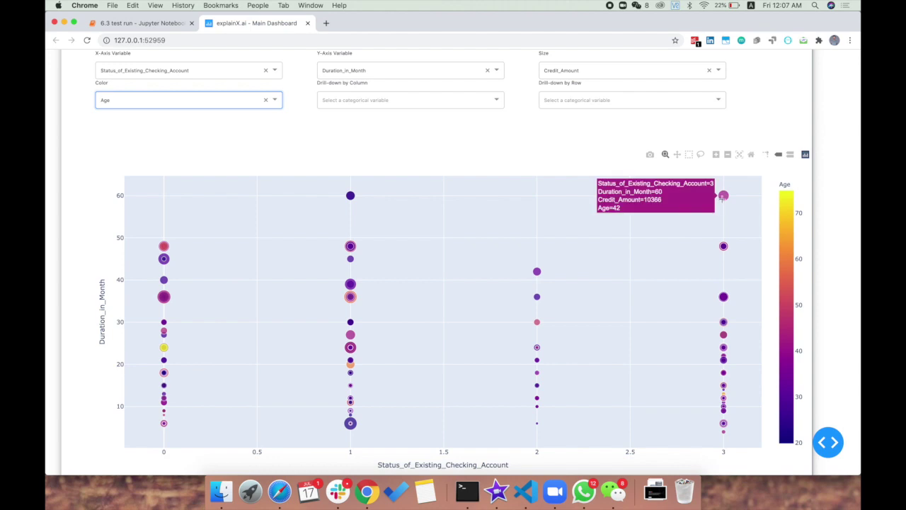
mouse_move(350, 196)
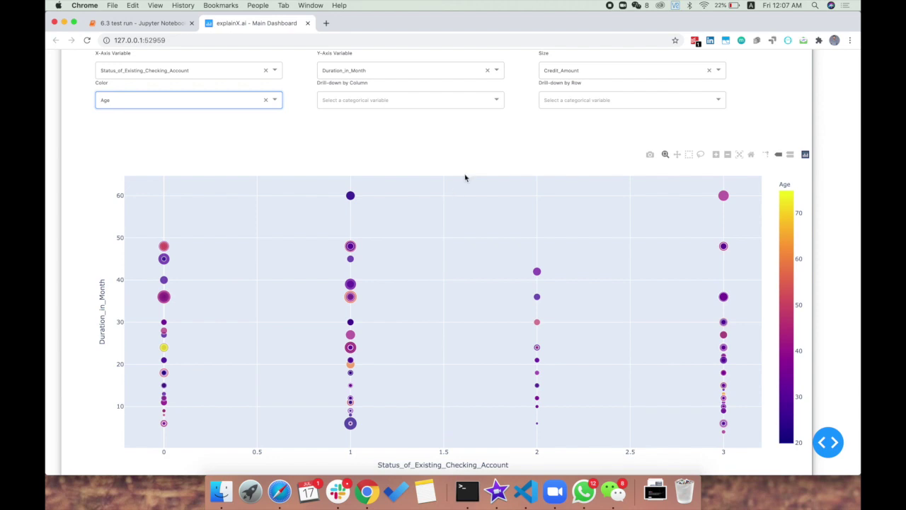
Drill down the Multi-Level EDA plot by column using y_prediction.
click(498, 102)
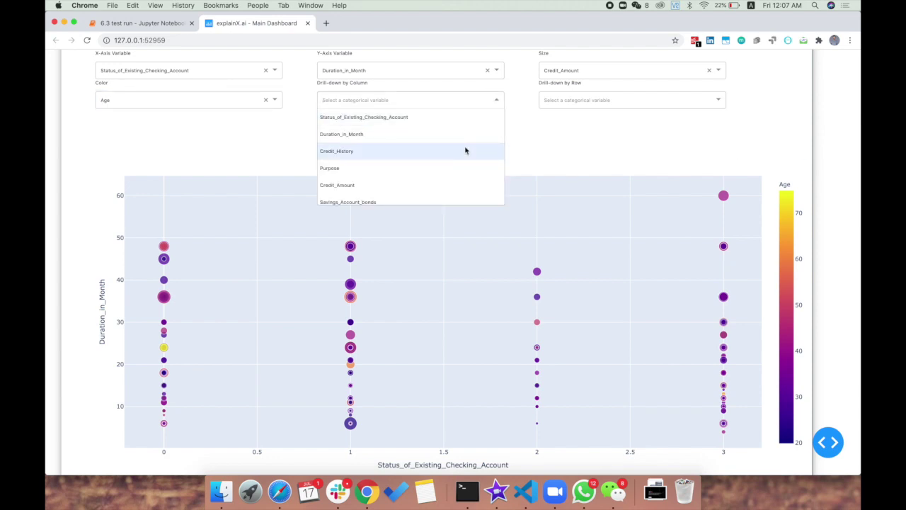
scroll(465, 150, down, 5)
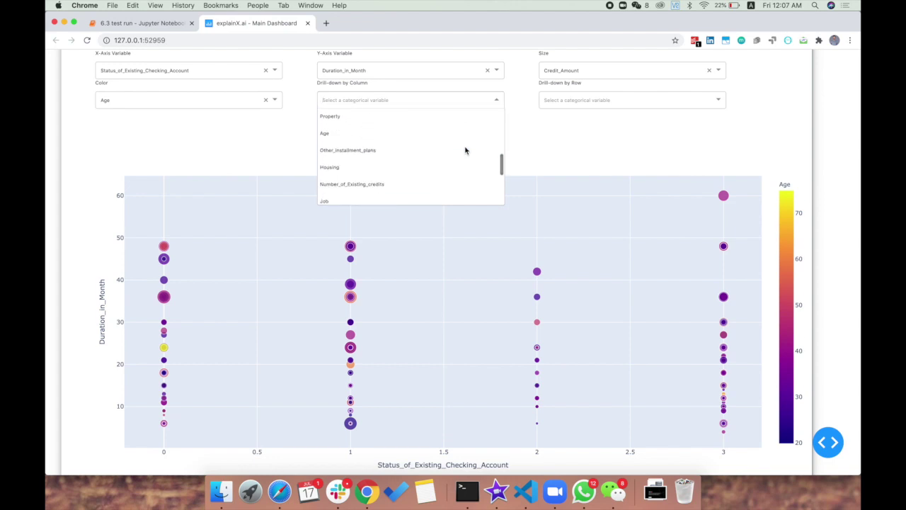
scroll(465, 150, down, 3)
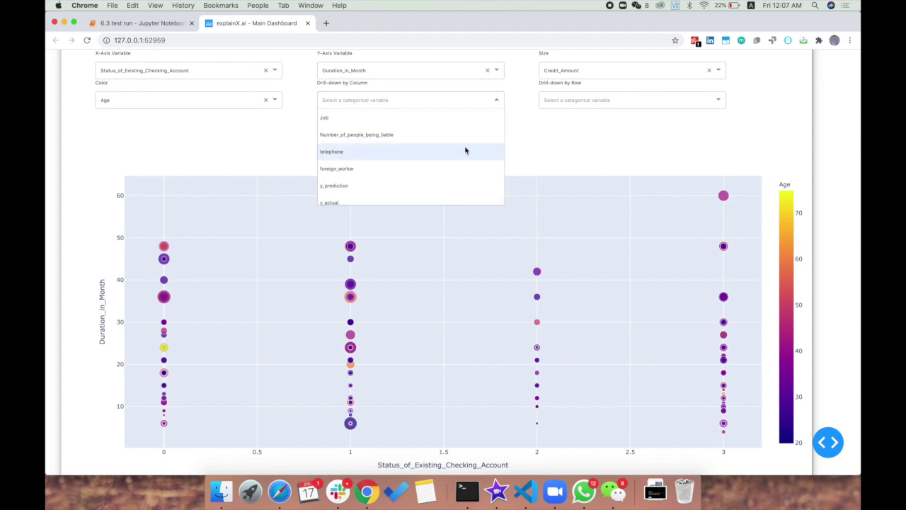
scroll(461, 153, down, 2)
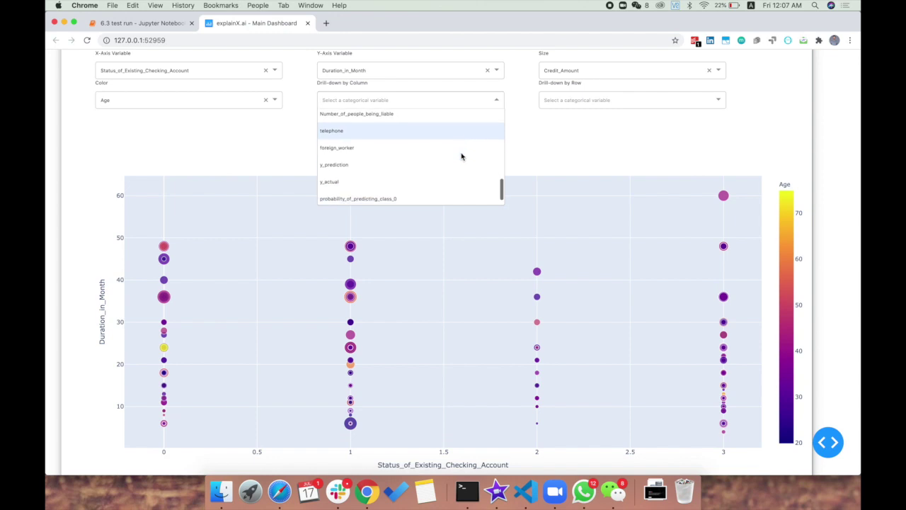
key(Return)
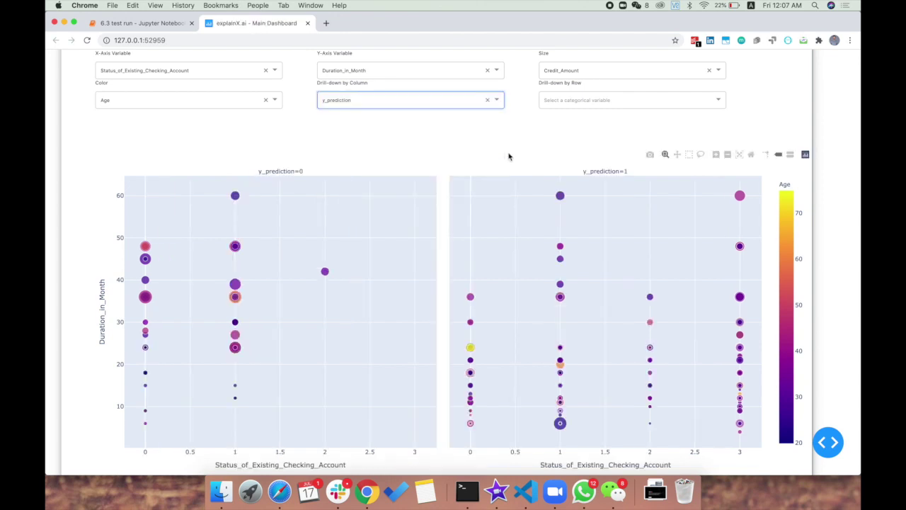
Inspect points at checking-account status 3 for y_prediction 1, and drill down the plot by row using Job.
scroll(467, 150, down, 1)
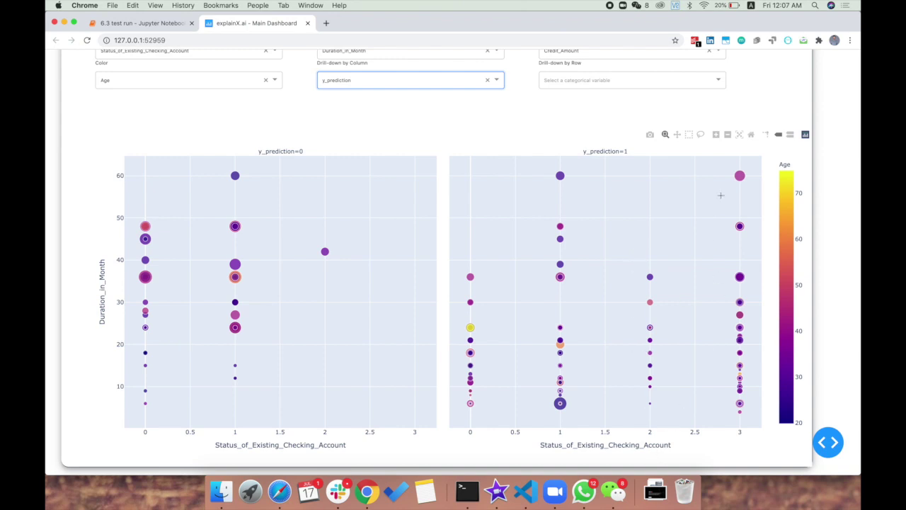
mouse_move(737, 349)
mouse_move(739, 183)
click(718, 80)
click(725, 93)
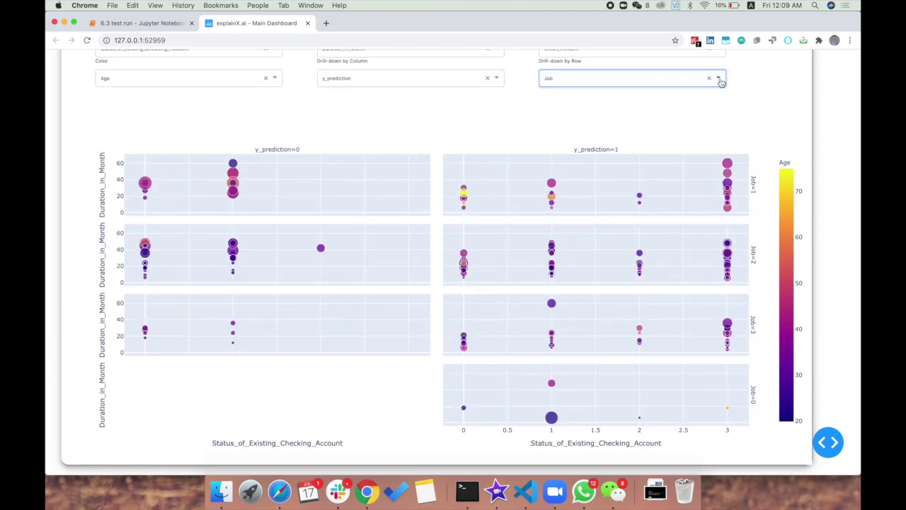
Change the Multi-Level EDA plot's row drill-down variable to Housing.
click(719, 79)
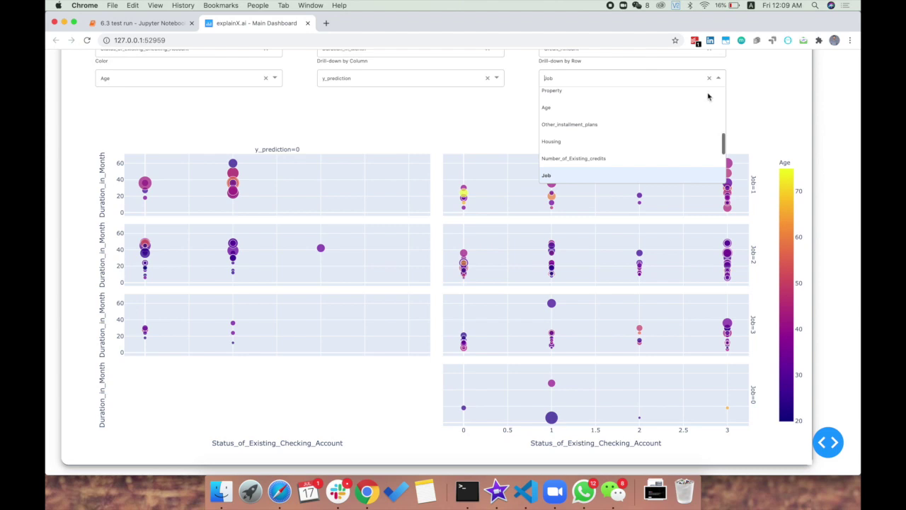
scroll(637, 145, down, 4)
scroll(609, 158, down, 3)
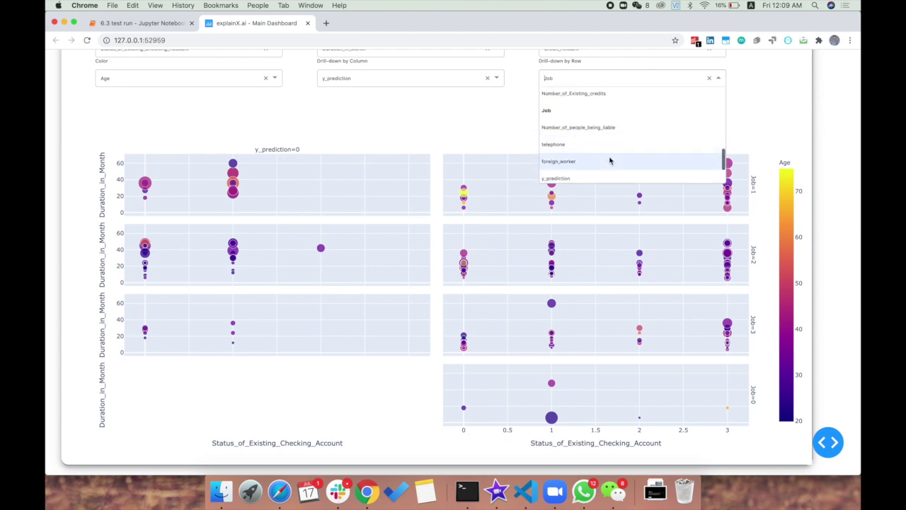
scroll(609, 159, up, 5)
scroll(610, 148, up, 3)
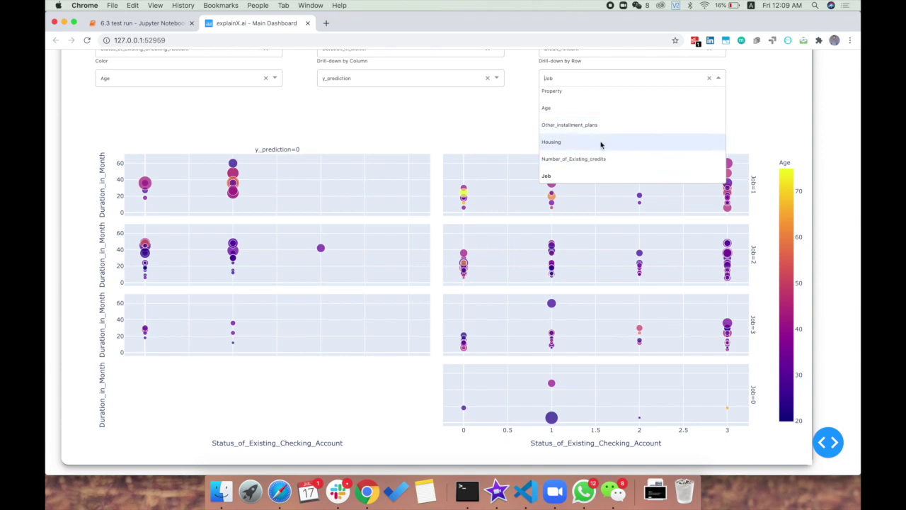
click(692, 141)
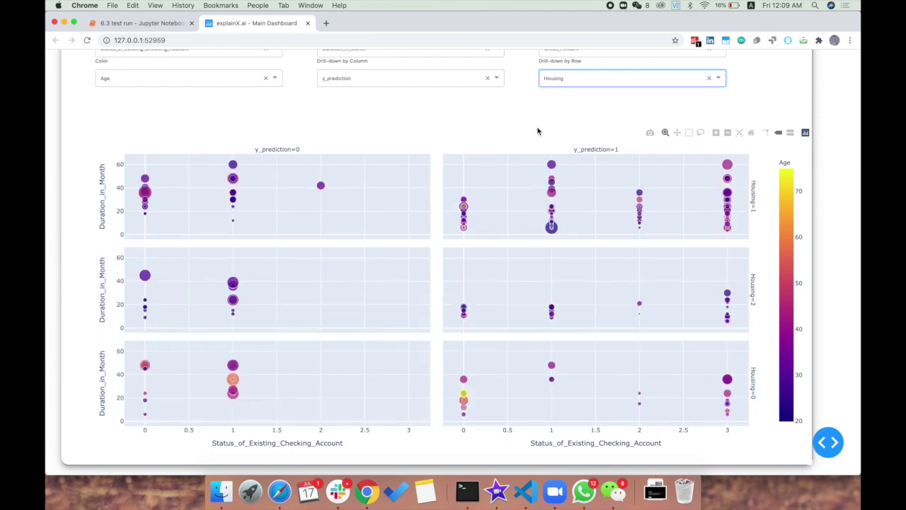
Open the Local Explanation view and show the Local Feature Impact chart for row index 1.
scroll(537, 131, up, 2)
scroll(512, 152, down, 2)
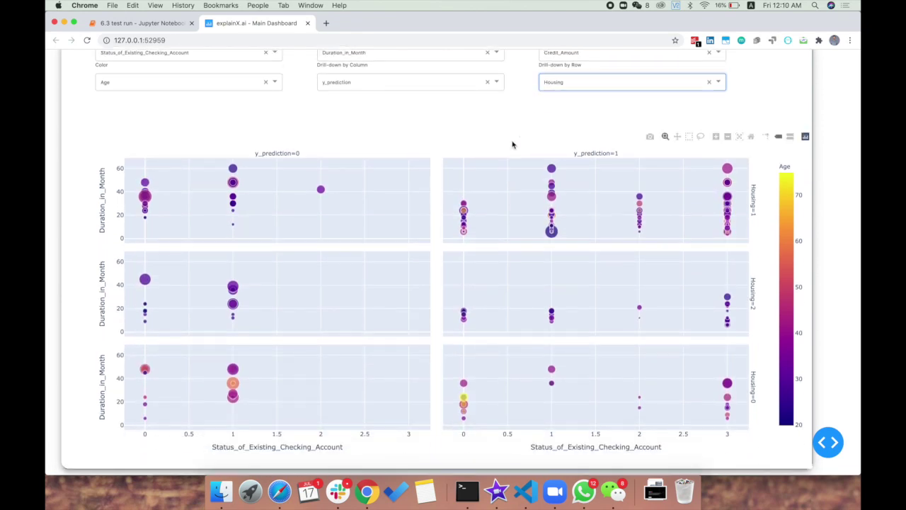
scroll(513, 145, up, 15)
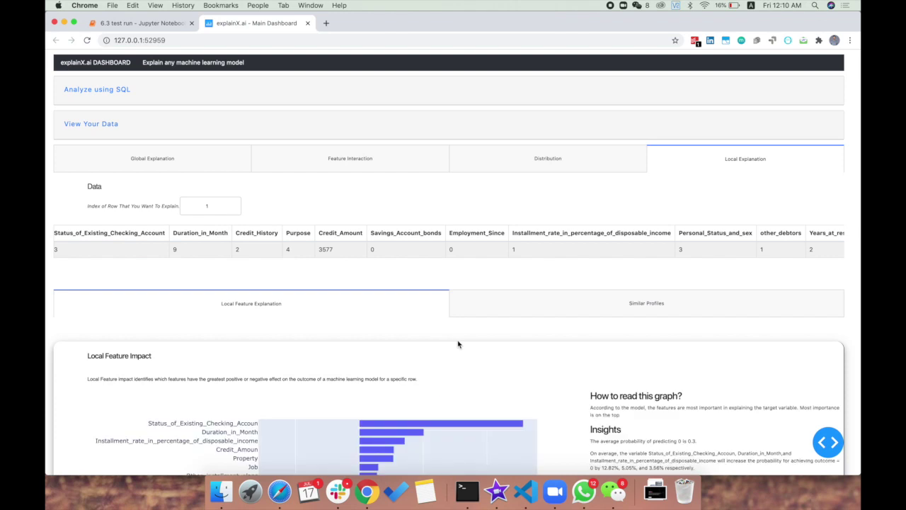
scroll(458, 344, down, 5)
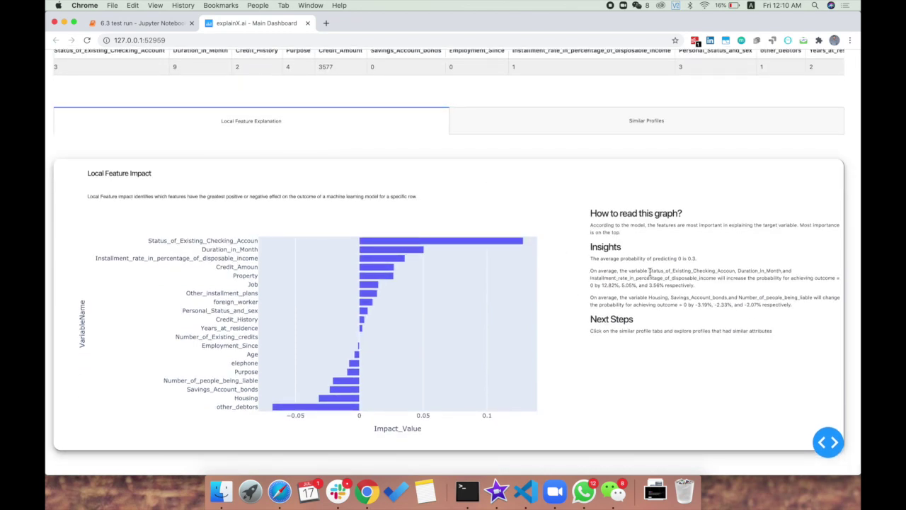
Read the Local Feature Impact insights on how the top variables raise or lower the probability of outcome 0.
drag(649, 271, 680, 277)
click(607, 284)
drag(602, 285, 669, 290)
click(623, 284)
click(740, 296)
drag(648, 298, 805, 298)
click(628, 313)
click(706, 310)
drag(713, 306, 729, 306)
click(748, 307)
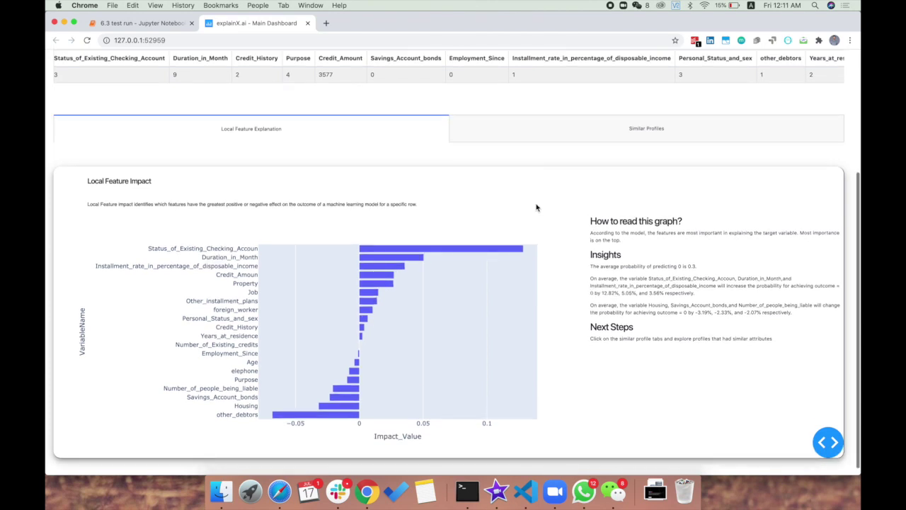
Explain row index 10 and read which variables raise the probability of outcome 0 in the Local Feature Impact insights.
scroll(536, 205, up, 3)
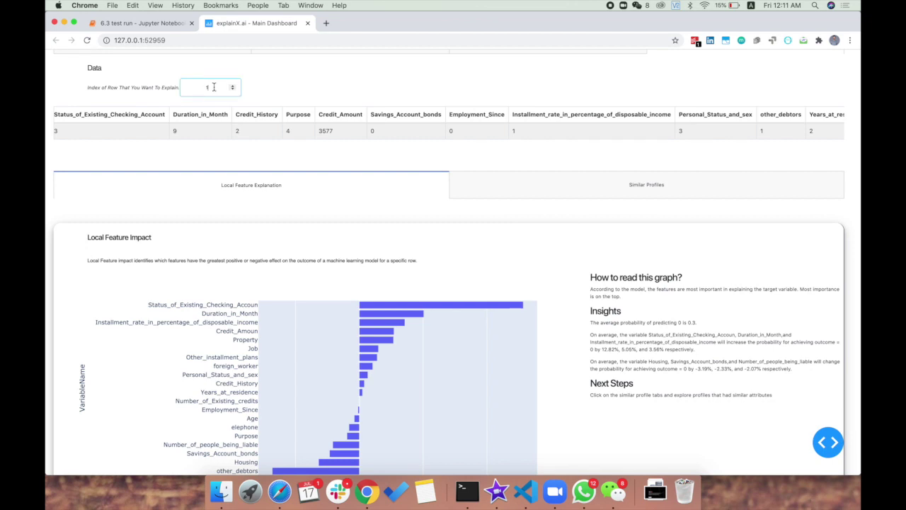
text(0)
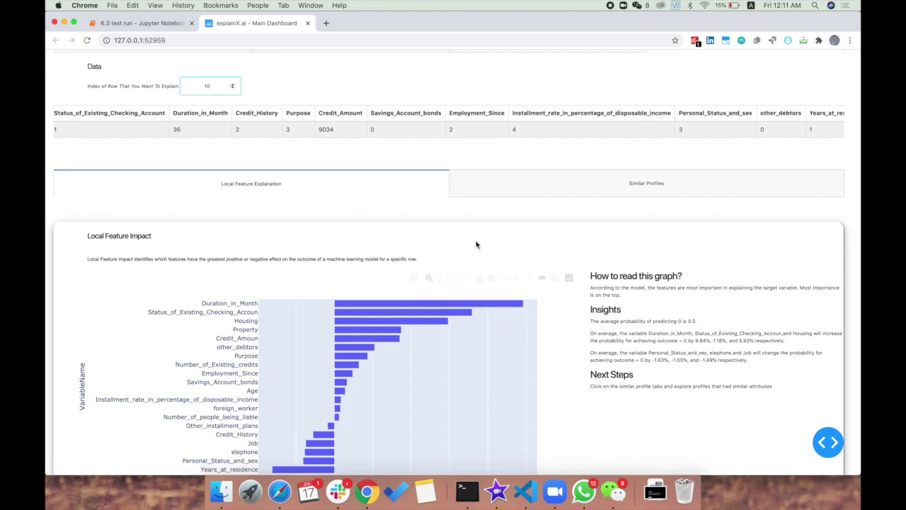
scroll(477, 245, down, 2)
drag(590, 282, 753, 296)
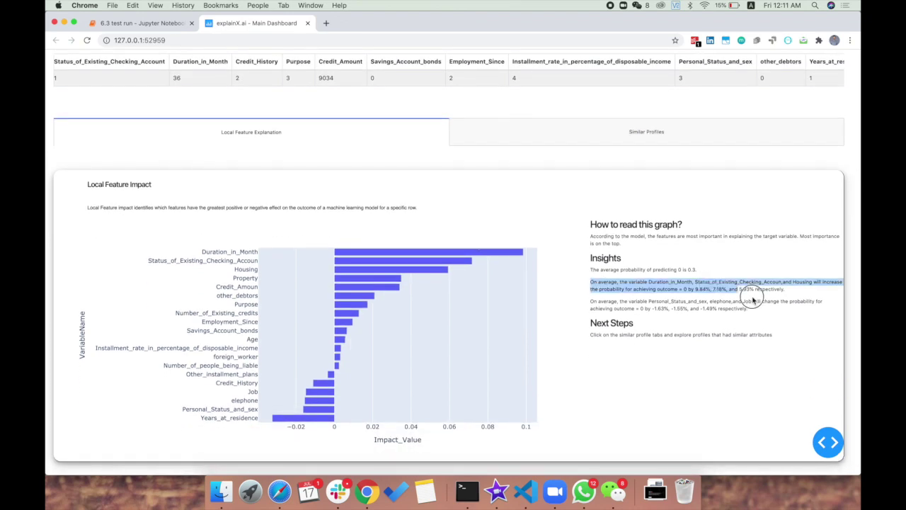
click(750, 304)
Review the Local Feature Impact description and both insight paragraphs on positive and negative variables for the chosen row.
scroll(559, 259, up, 2)
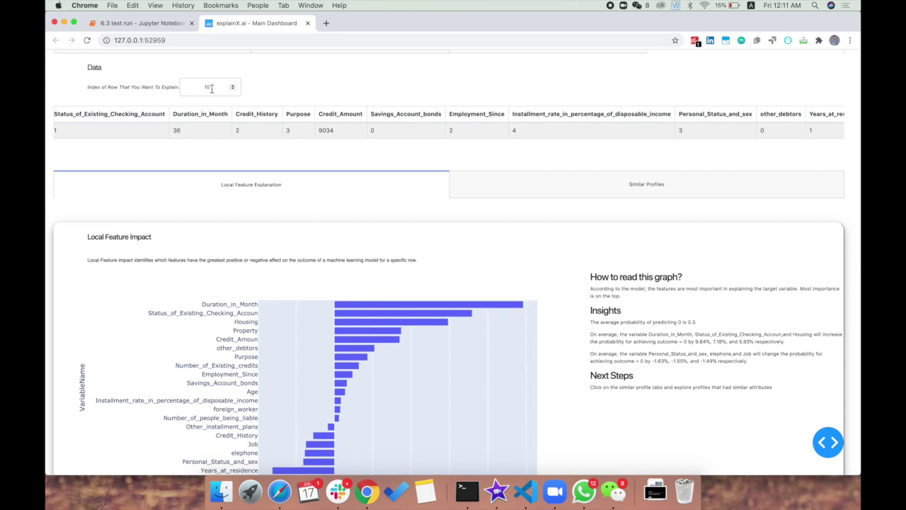
drag(318, 261, 420, 262)
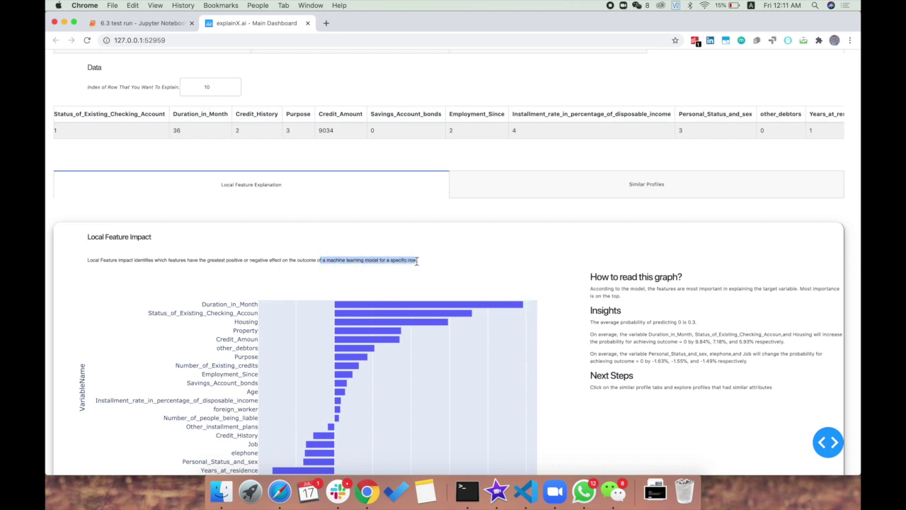
click(489, 264)
drag(589, 334, 753, 360)
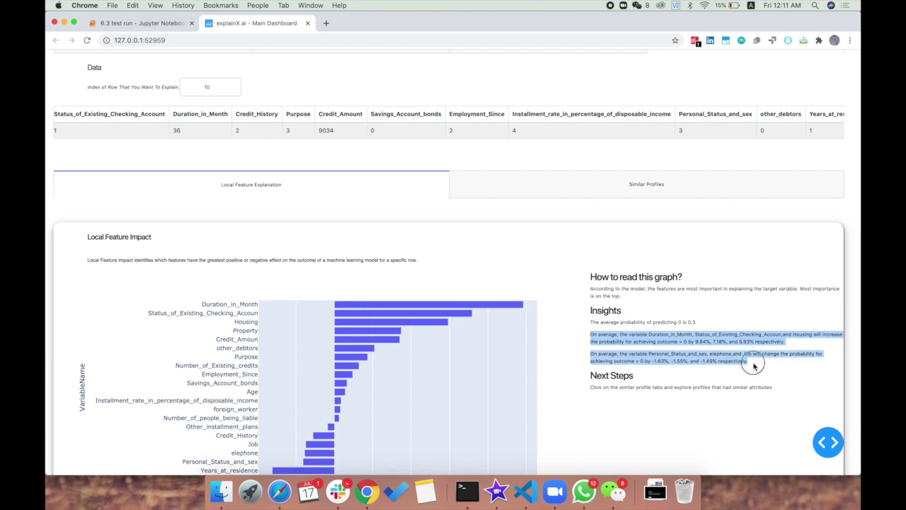
click(570, 282)
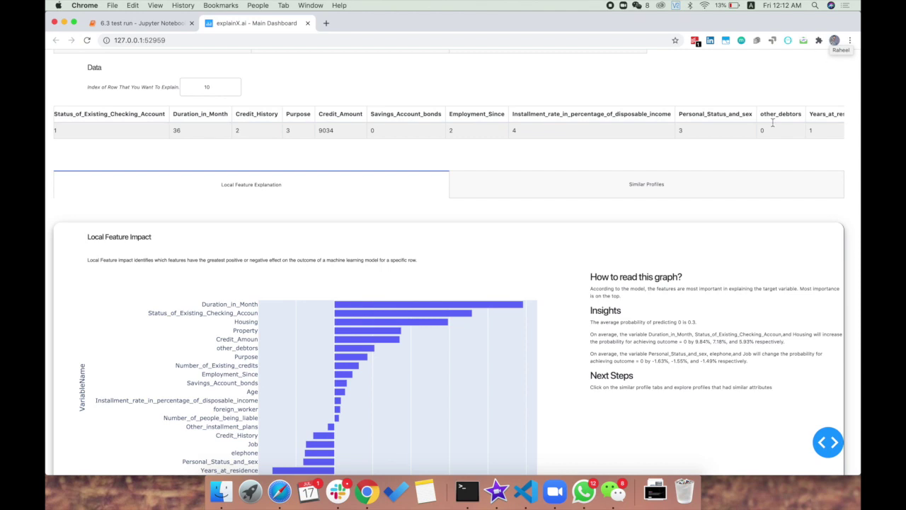
Open the Similar Profiles view and display the profiles similar to the chosen applicant.
click(642, 193)
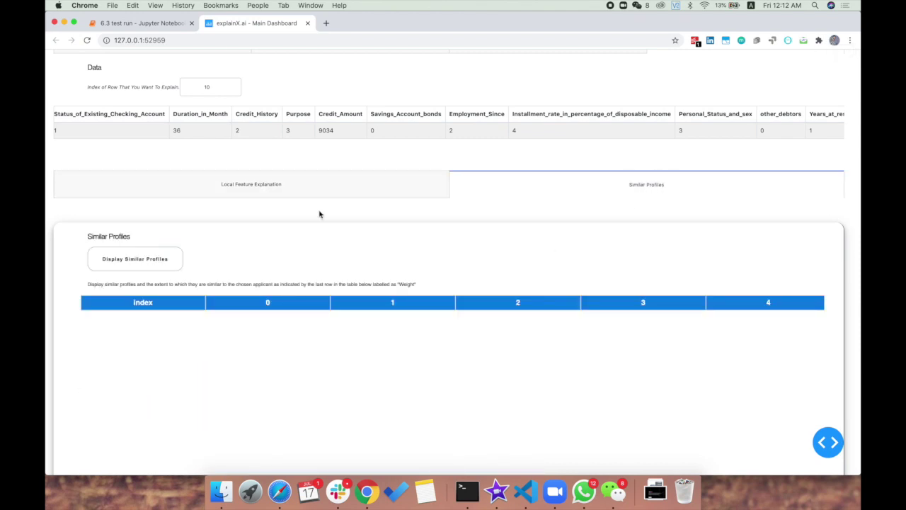
scroll(314, 212, down, 5)
click(138, 101)
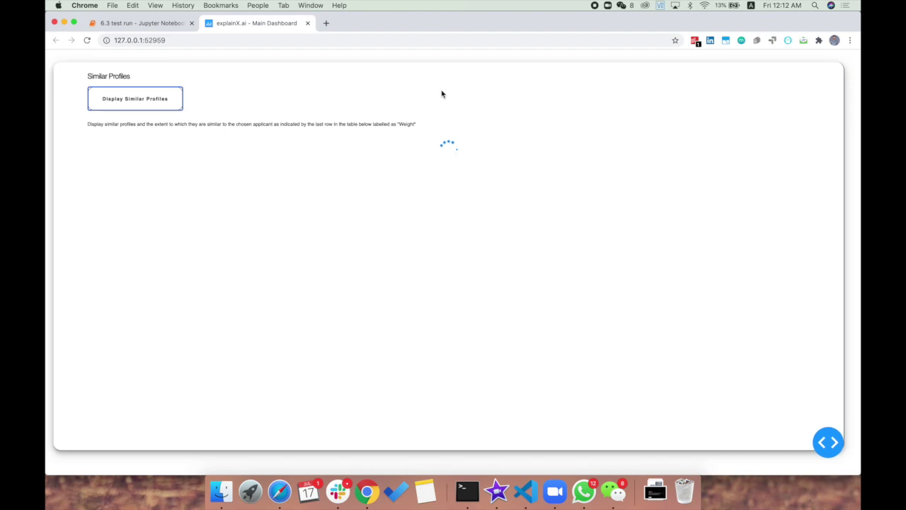
Examine the similar profiles table, comparing the Weight(%) row and the feature values across the profiles.
scroll(442, 93, down, 1)
scroll(442, 93, down, 3)
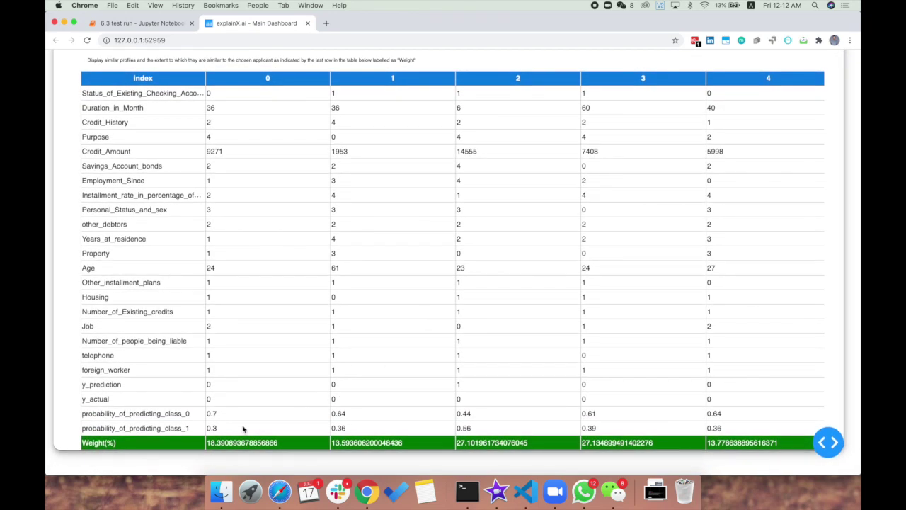
drag(206, 443, 726, 443)
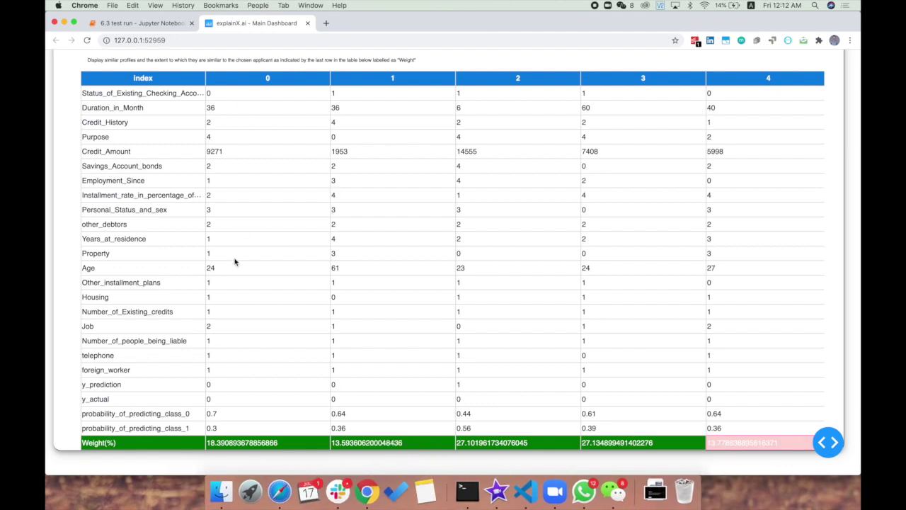
scroll(236, 262, up, 2)
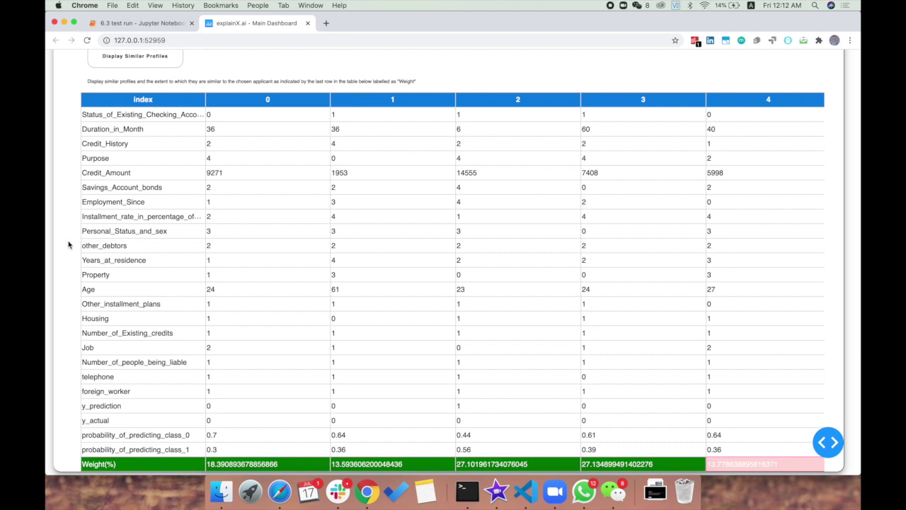
Open the SQL analysis section and execute the query SELECT * FROM df where "Credit_Amount" > 5000.
scroll(69, 245, up, 10)
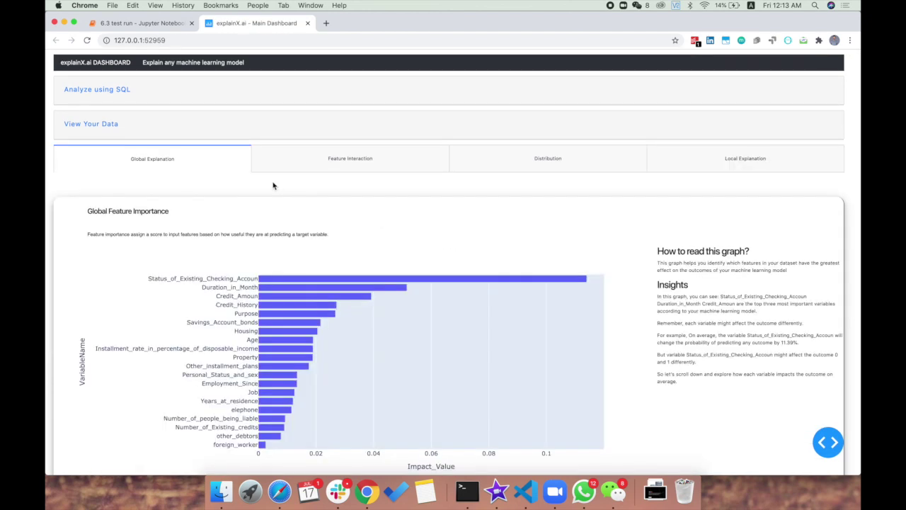
click(121, 92)
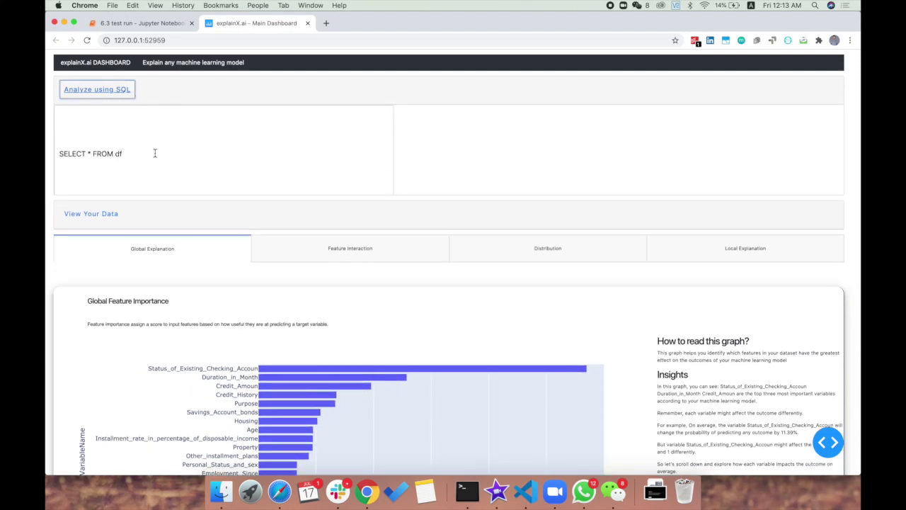
click(153, 153)
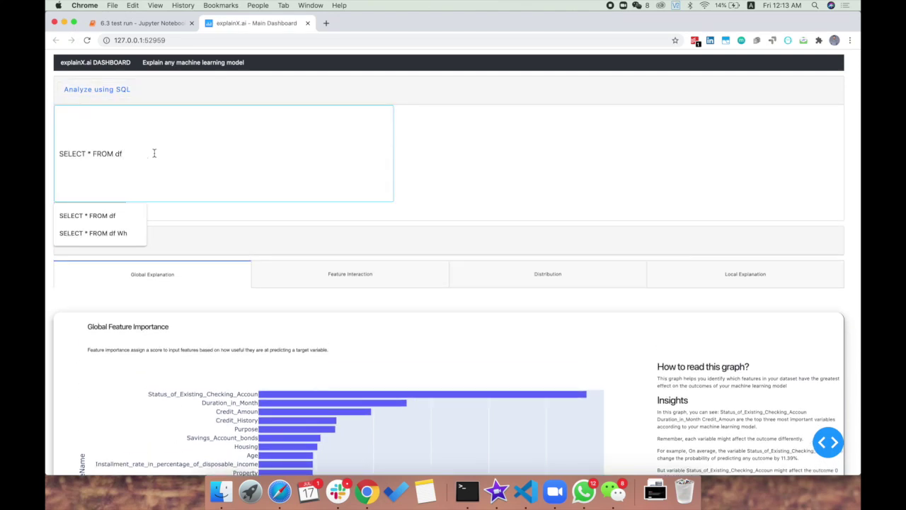
text(where)
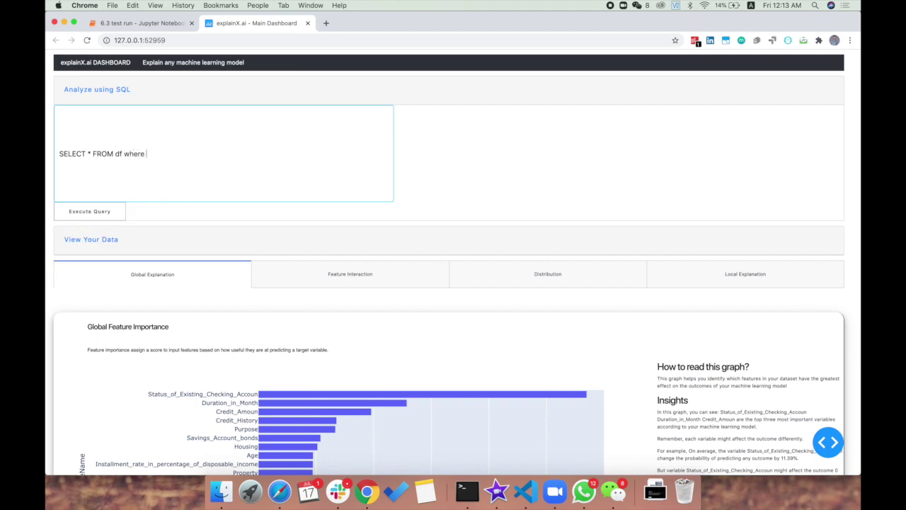
text( "Credit_Amount" > 50)
scroll(451, 283, down, 2)
scroll(479, 304, up, 2)
text(00)
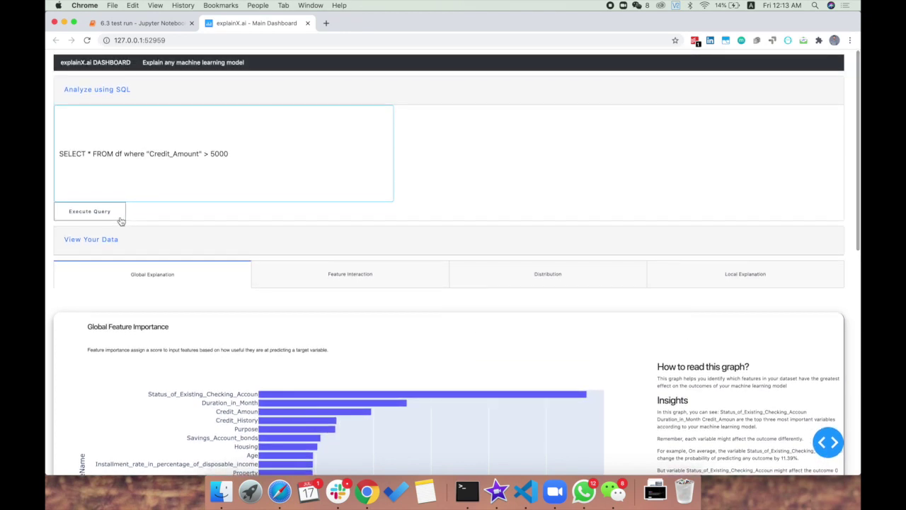
click(115, 216)
Examine the Global Feature Importance and Global Feature Impact results for credit amounts above 5000, including the top variable's impact.
scroll(481, 170, down, 8)
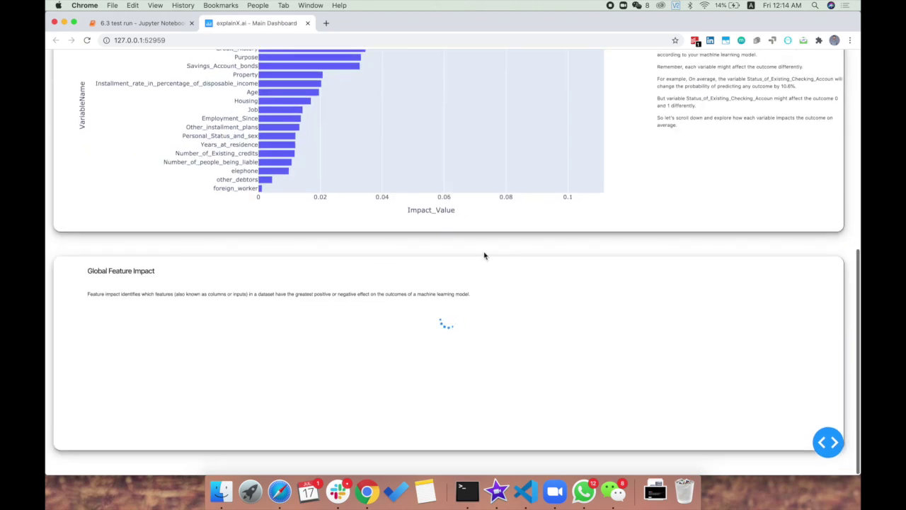
scroll(484, 256, up, 3)
scroll(484, 255, down, 5)
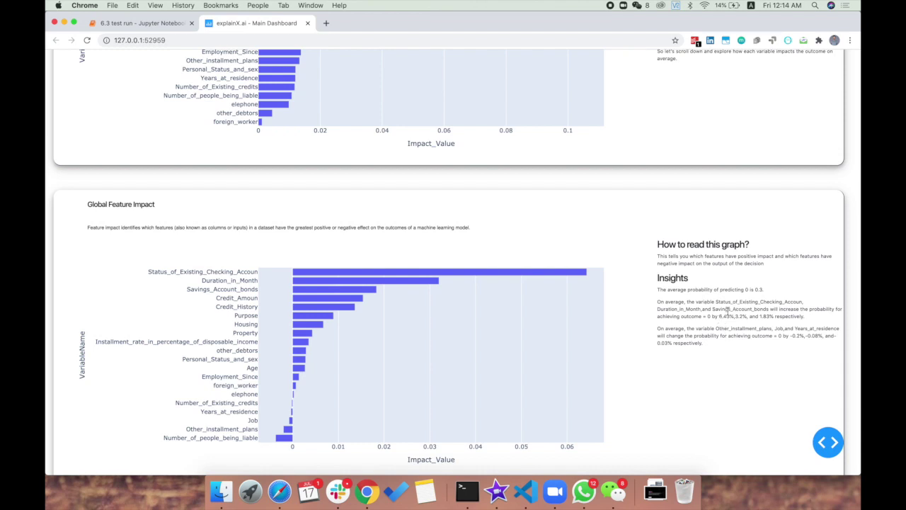
double_click(723, 302)
click(744, 309)
drag(718, 316, 731, 316)
Change the SQL query's comparison operator to < so it selects "Credit_Amount" < 5000, and execute it.
scroll(549, 219, up, 8)
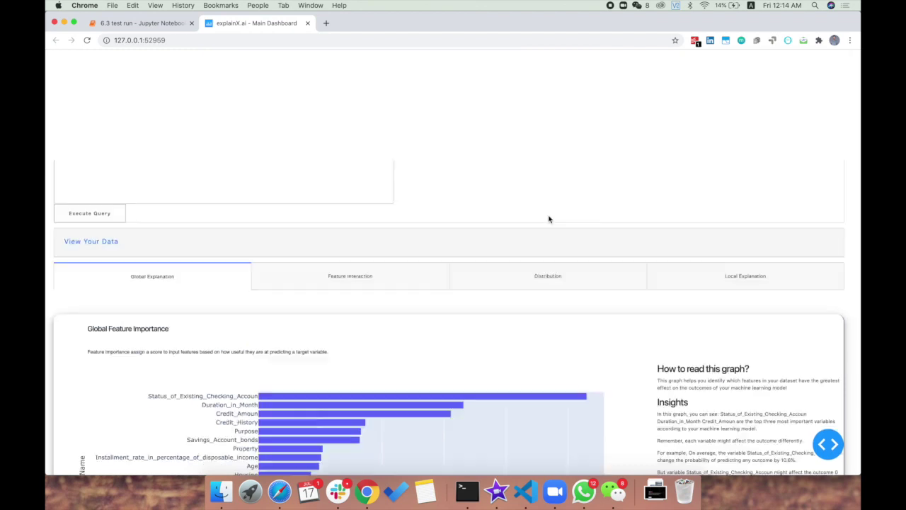
click(211, 157)
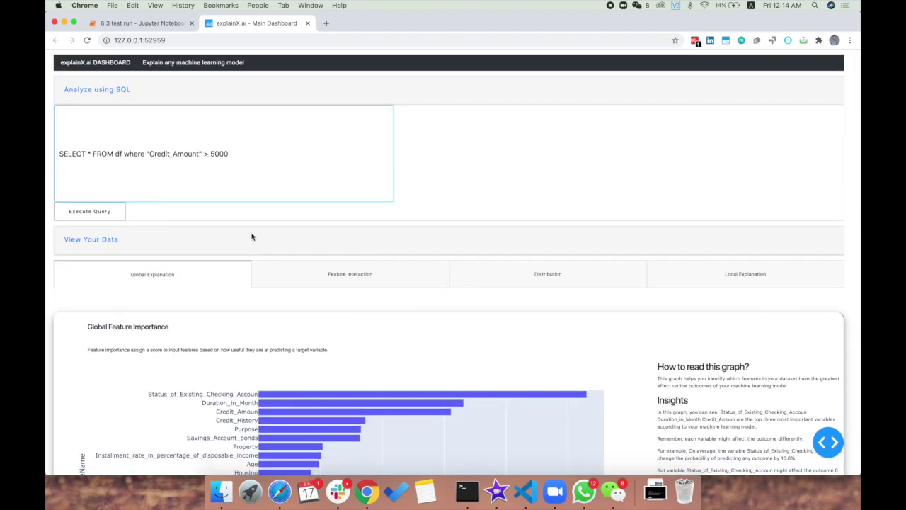
double_click(207, 154)
text(<)
click(111, 213)
Read the Global Feature Impact insights for credit amounts below 5000, focusing on the checking-account status variable's impact.
scroll(455, 276, down, 4)
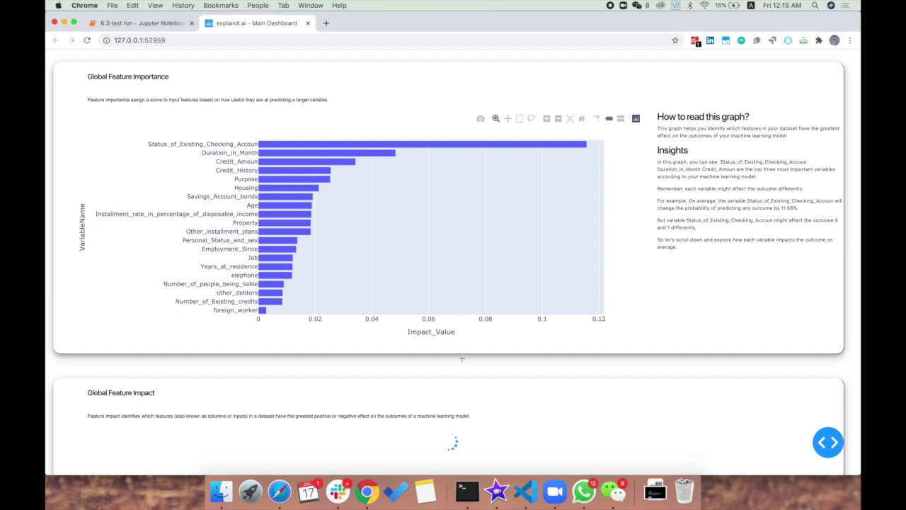
scroll(485, 388, down, 3)
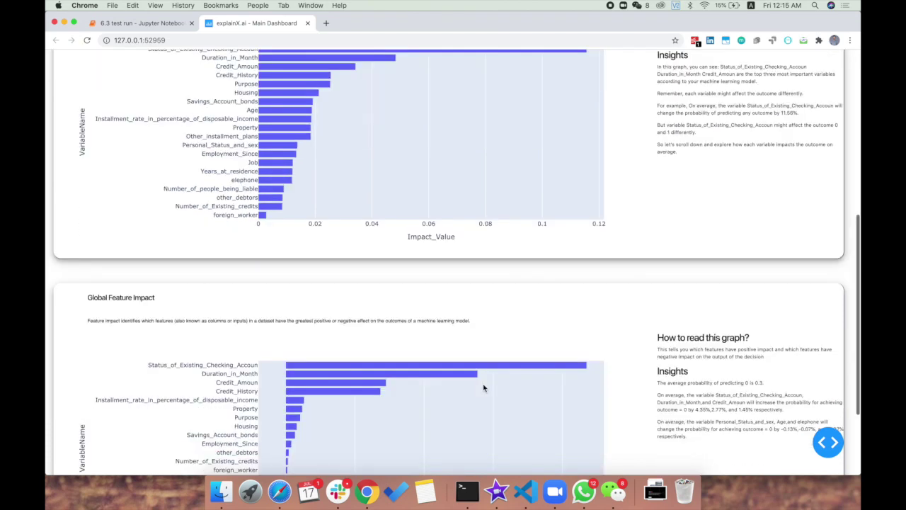
scroll(483, 386, down, 2)
scroll(663, 390, down, 2)
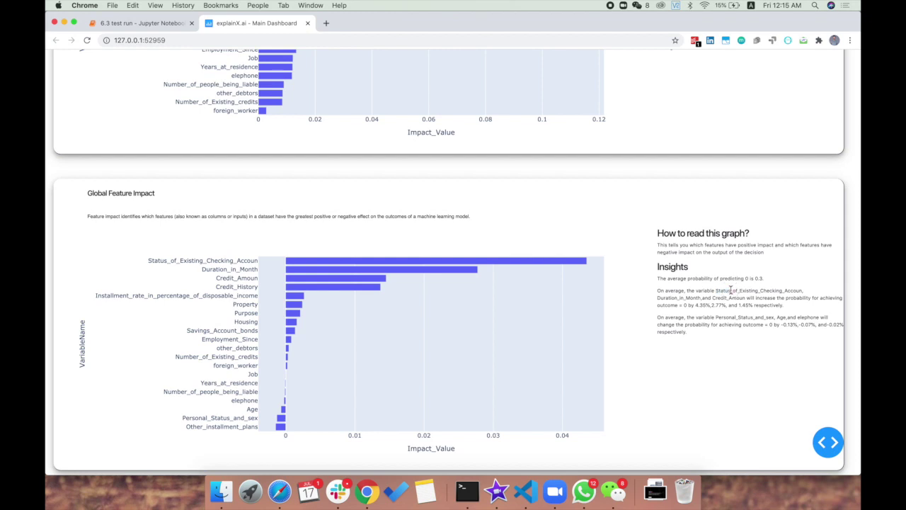
drag(716, 290, 800, 291)
click(800, 290)
drag(695, 305, 709, 309)
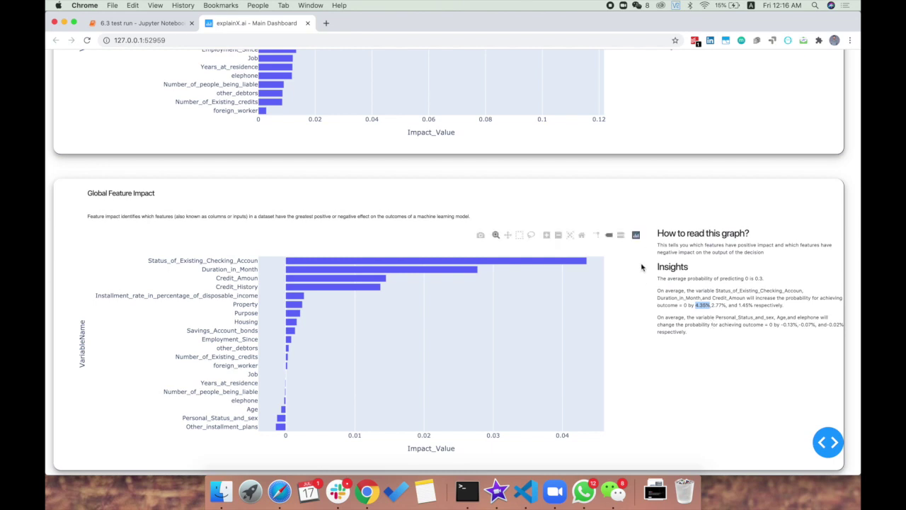
Collapse the SQL analysis section and read the Global Feature Importance description.
scroll(637, 196, up, 10)
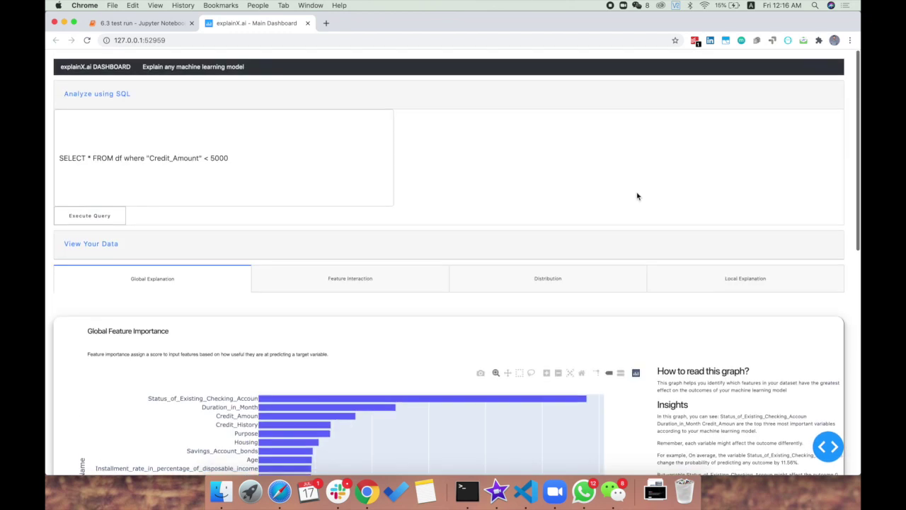
click(92, 90)
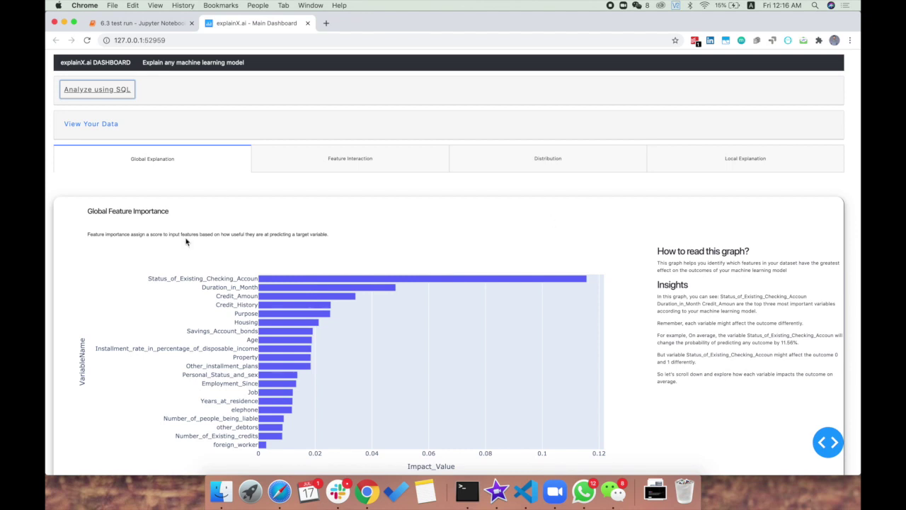
drag(88, 235, 292, 234)
click(365, 247)
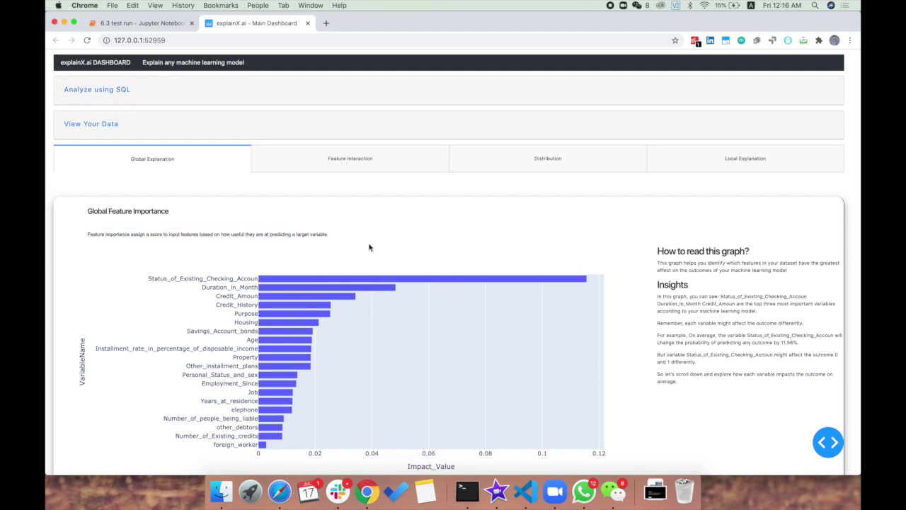